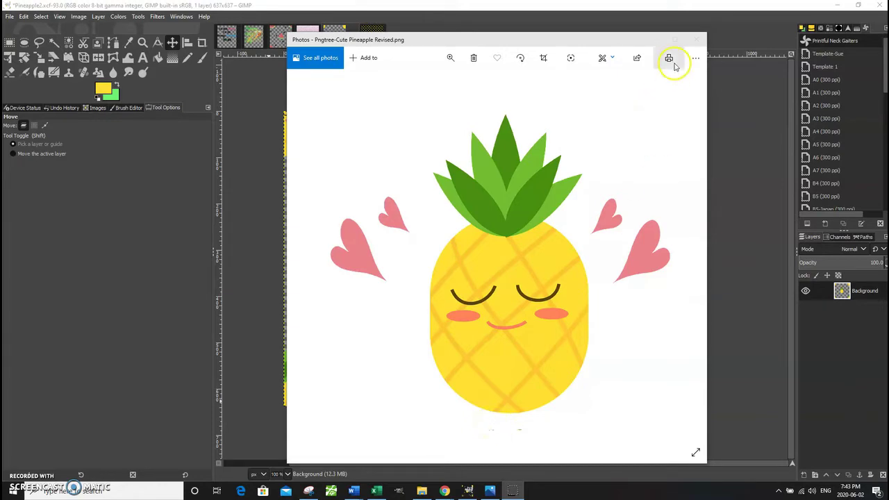
Step: Dismiss the pineapple photo and show the finished tiled pineapple pattern on black
left_click(653, 40)
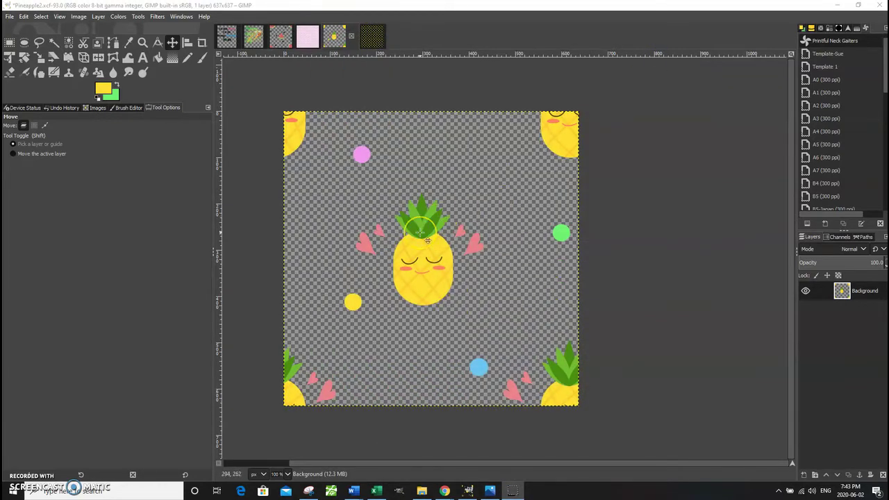
left_click(379, 42)
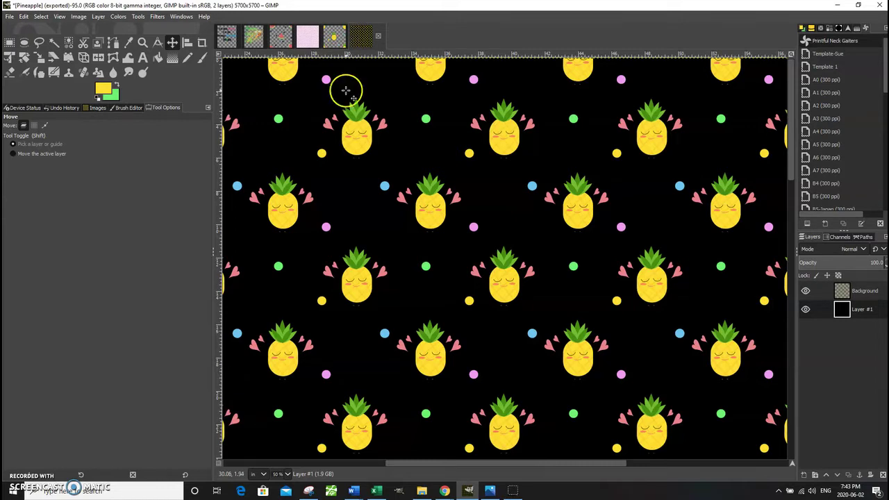
Step: Start a new image with a width and height of 2.125 inches
left_click(10, 17)
left_click(23, 29)
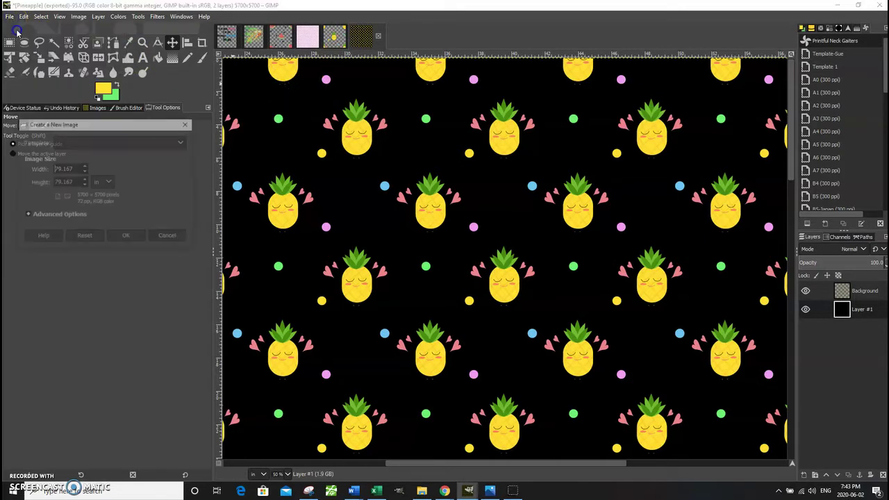
left_click(66, 169)
left_click_drag(79, 162, 45, 168)
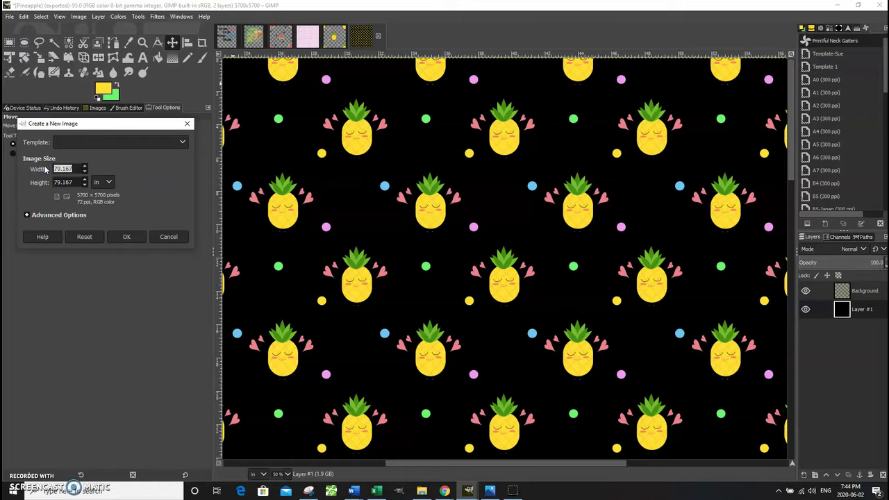
type("2.125")
left_click_drag(79, 182, 36, 182)
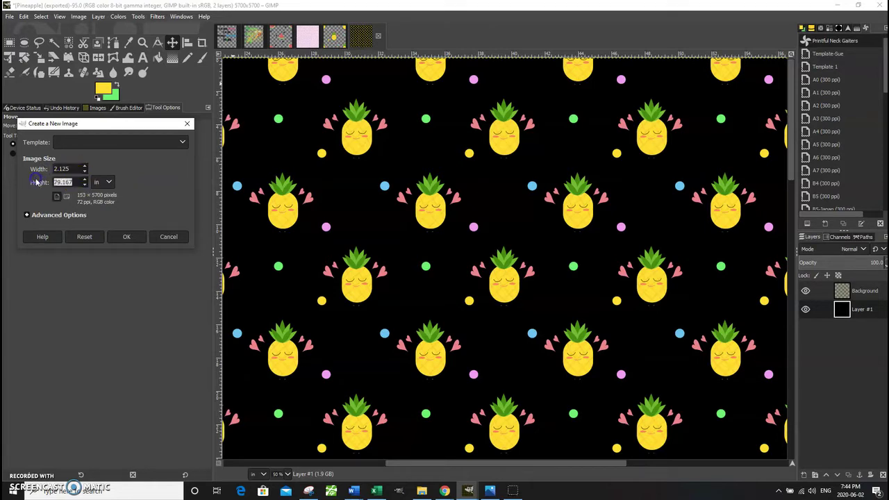
type("2.125")
Step: Set the new image's resolution to 300 pixels/in and create it
left_click(52, 215)
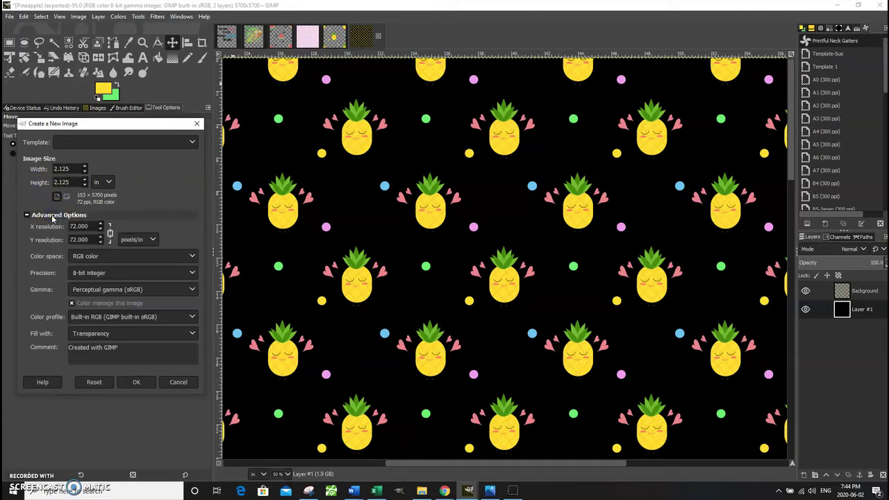
left_click_drag(104, 227, 49, 225)
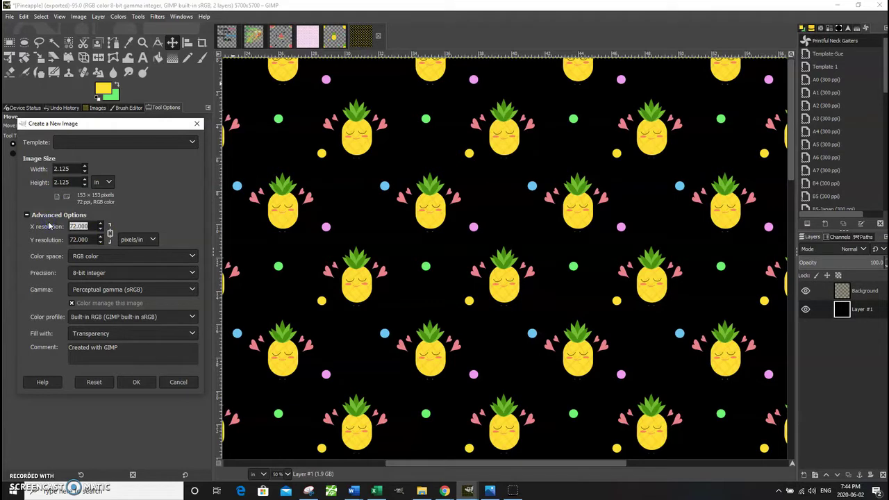
type("300")
key("Tab")
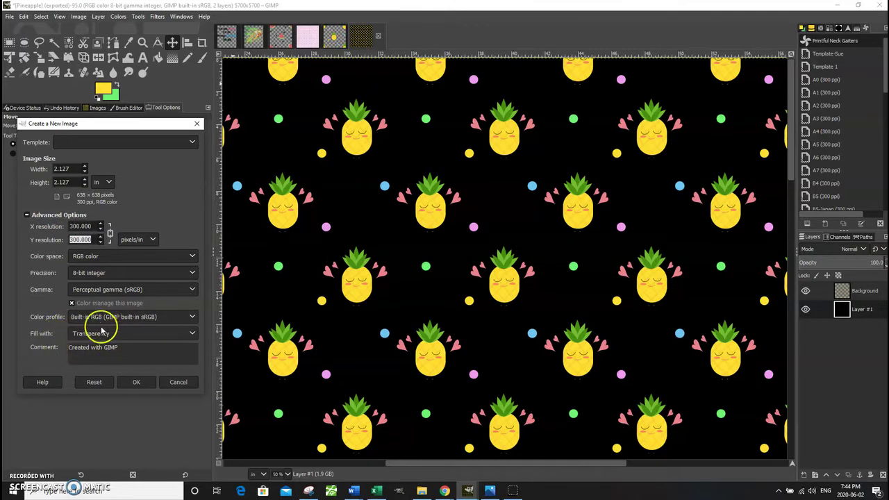
left_click(149, 353)
left_click(139, 382)
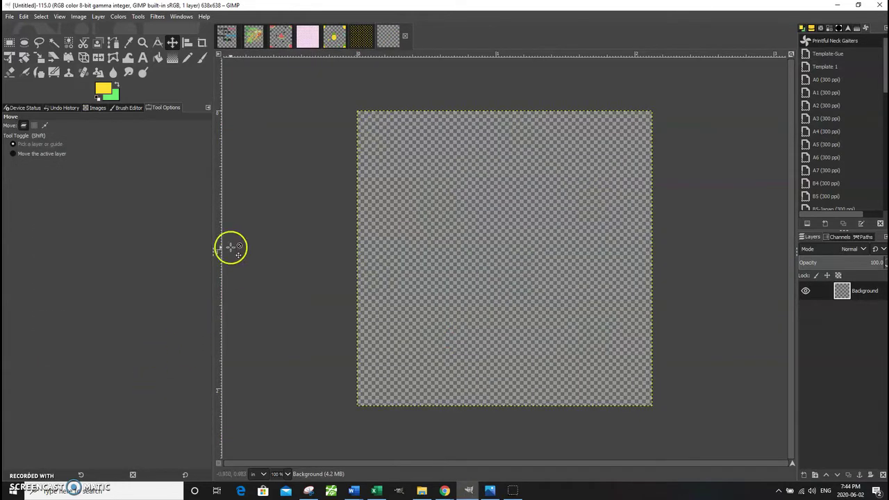
Step: Save the blank image's settings as a template named "Printful Seamless Pattern"
left_click(10, 16)
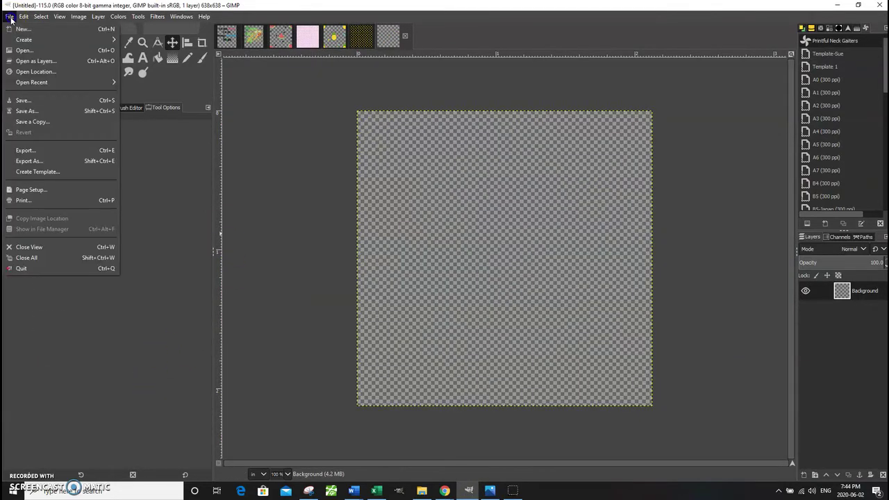
left_click(42, 172)
left_click(60, 183)
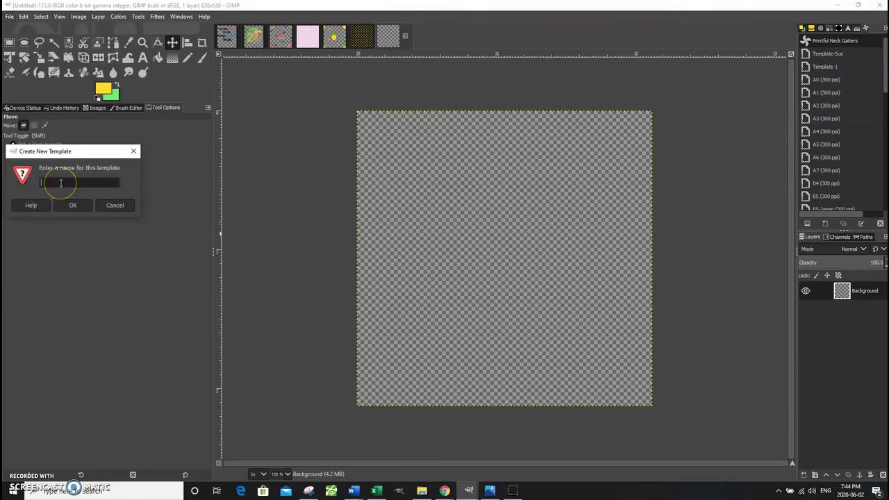
type("Printful Seamless Pattern")
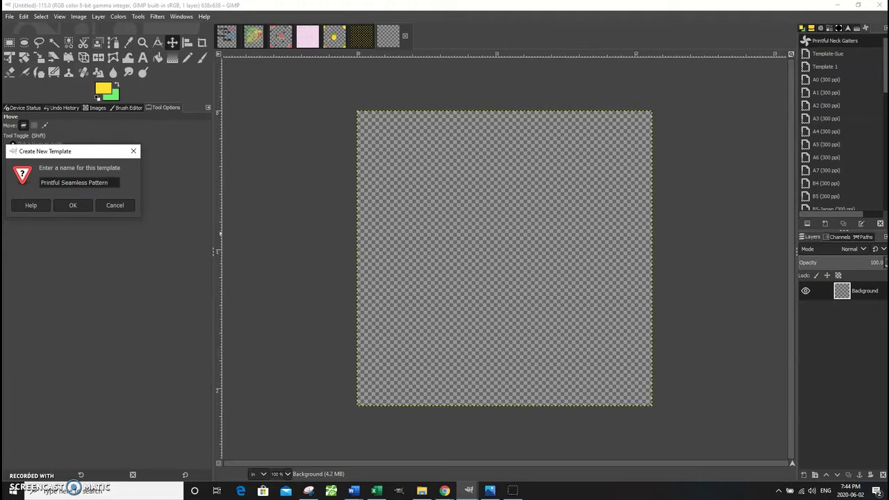
left_click(72, 205)
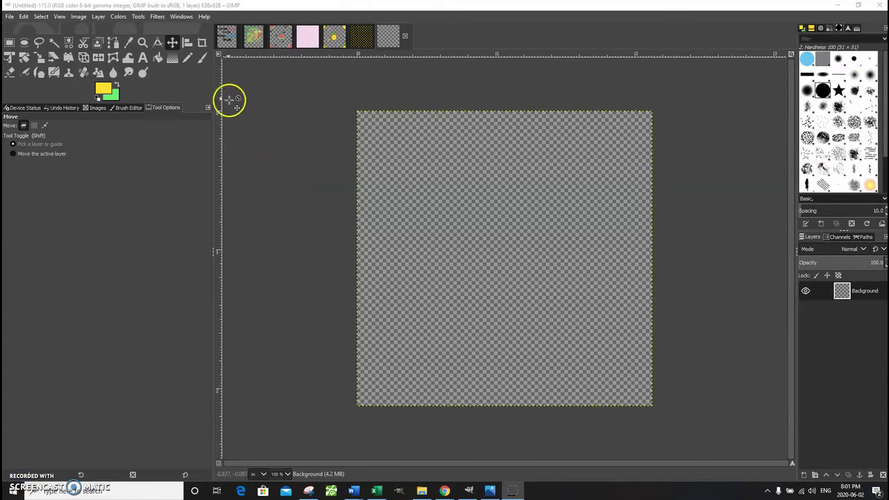
Step: Show the list of image templates and select the Printful Seamless Pattern template
left_click(177, 16)
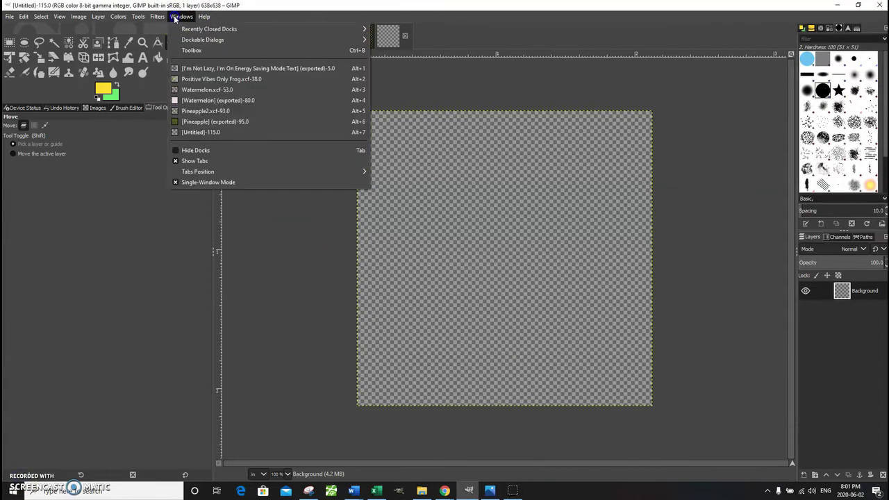
mouse_move(194, 41)
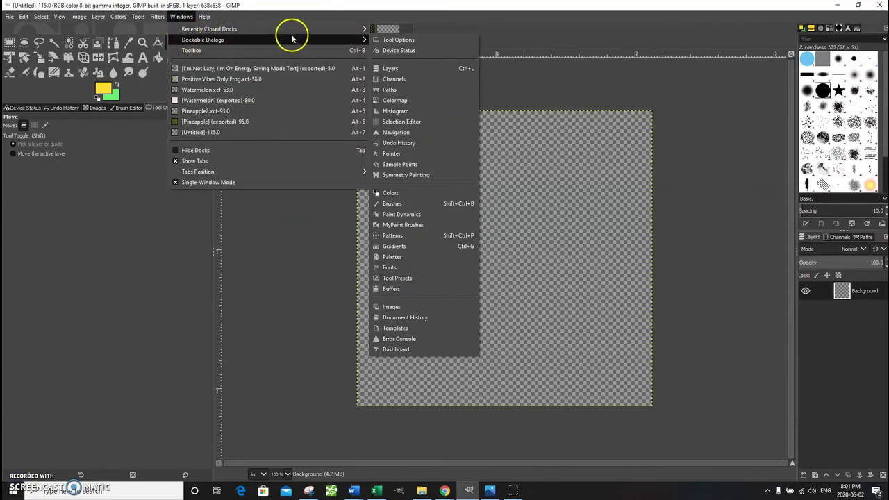
left_click(412, 328)
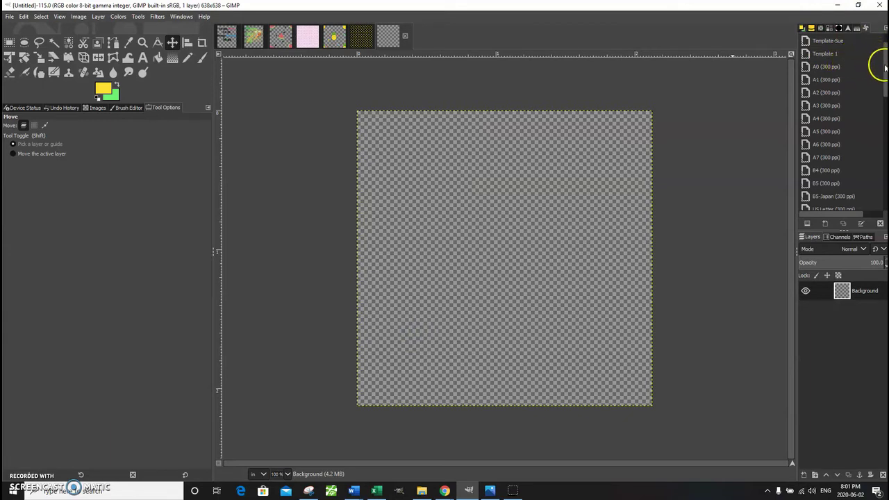
scroll(882, 52, "up", 2)
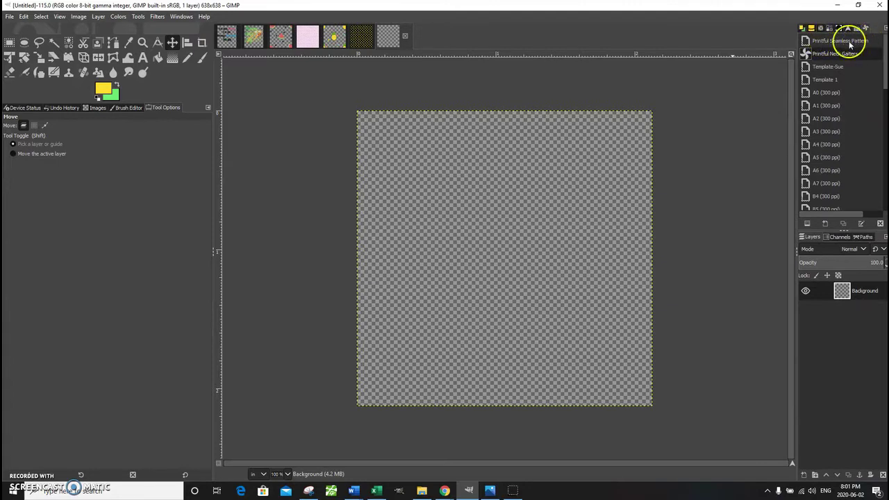
left_click(853, 43)
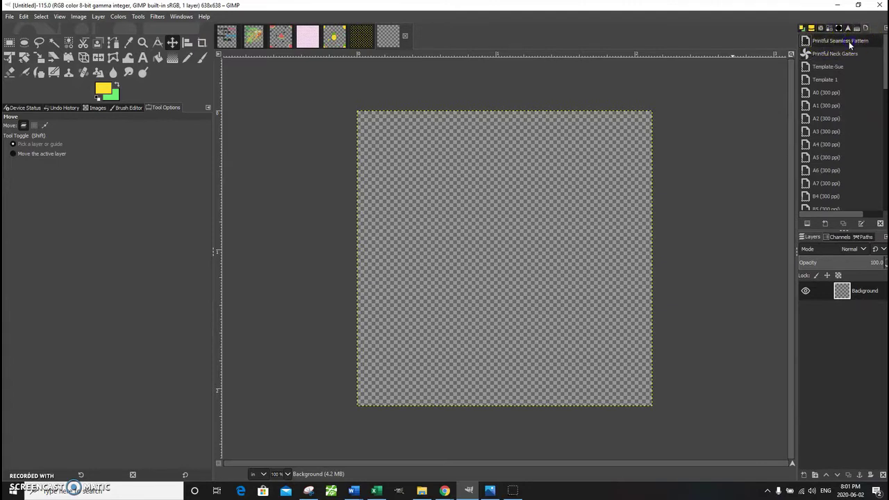
Step: Edit the Printful Seamless Pattern template so that new images are filled with Transparency
left_click(860, 224)
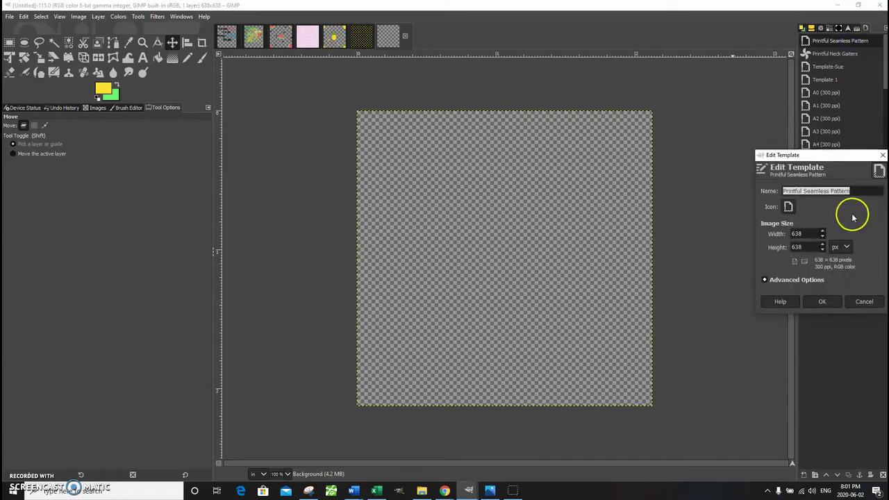
left_click(780, 280)
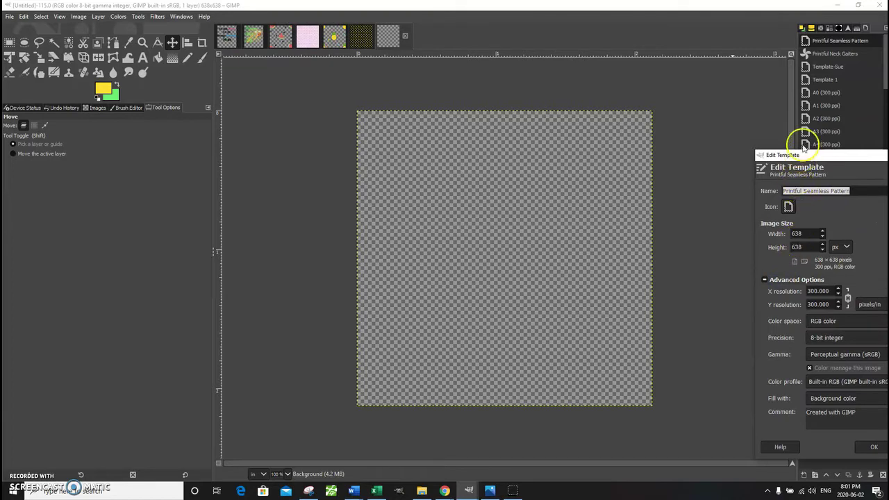
left_click_drag(810, 155, 542, 70)
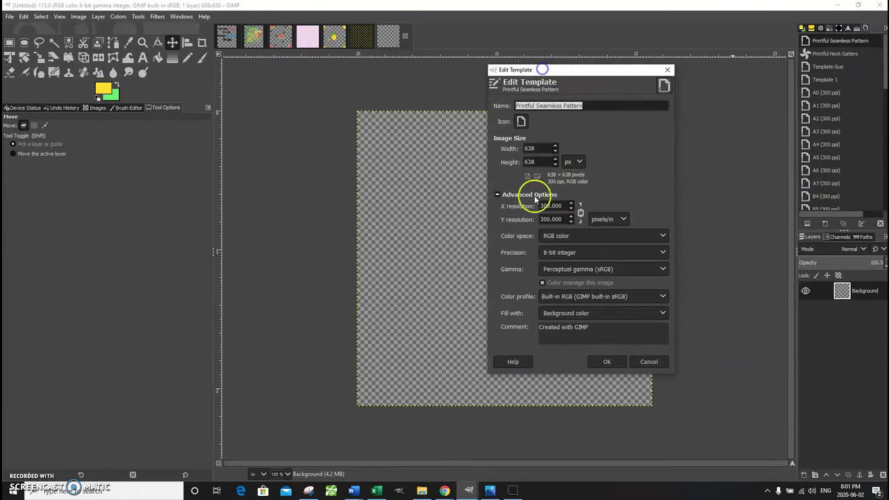
left_click(561, 316)
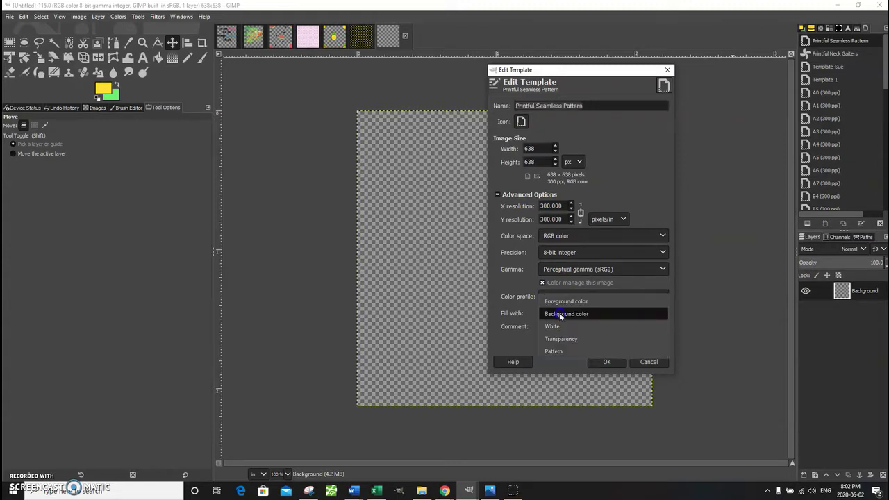
left_click(564, 339)
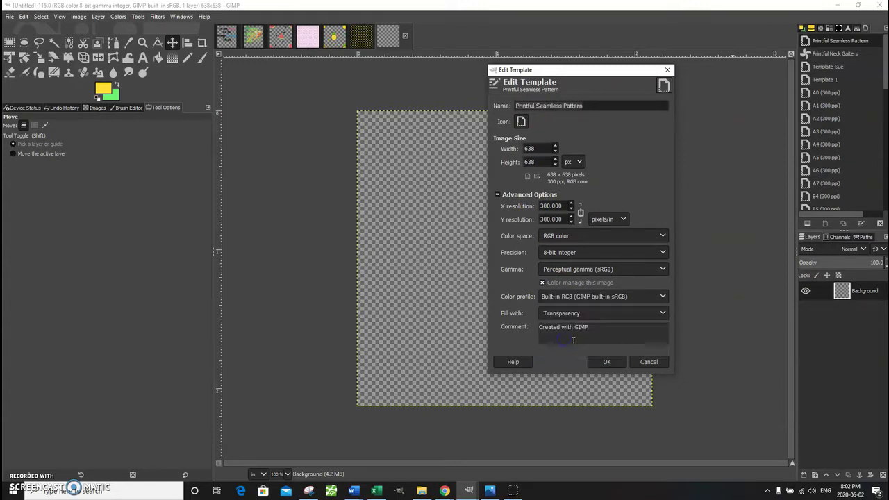
Step: Give the template the butterfly icon from the named icons and save the template changes
left_click(521, 122)
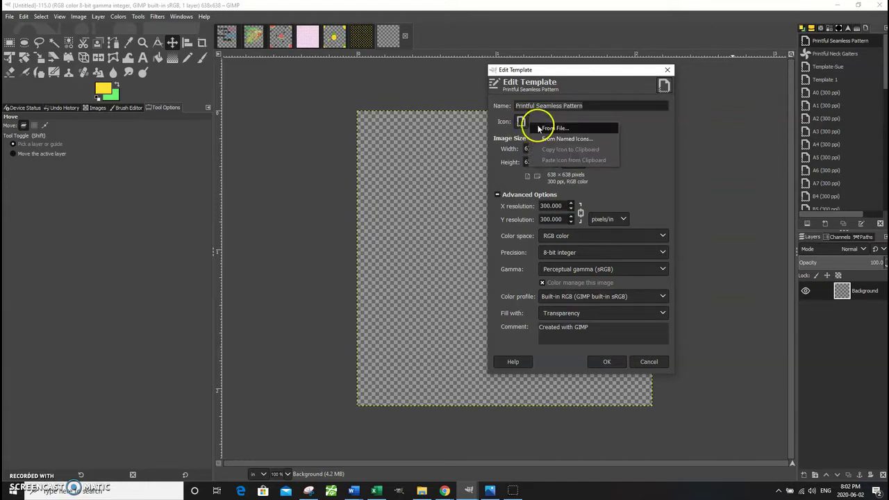
left_click(552, 138)
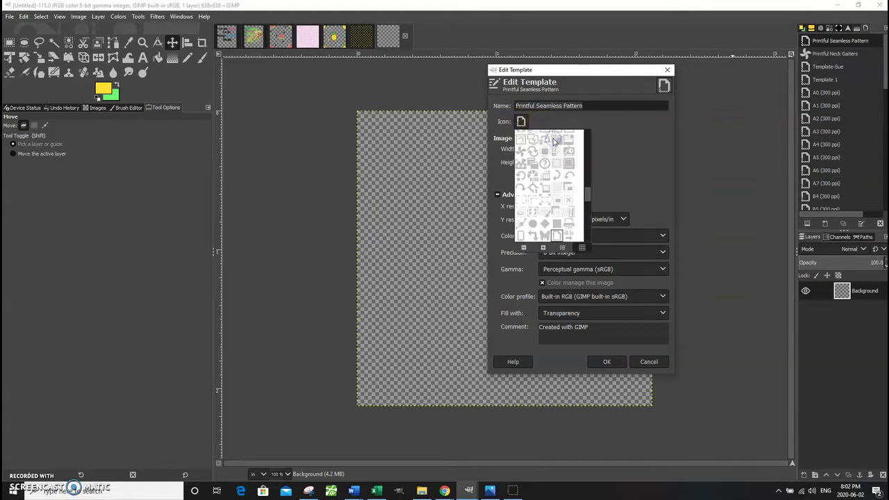
left_click(564, 160)
left_click(544, 236)
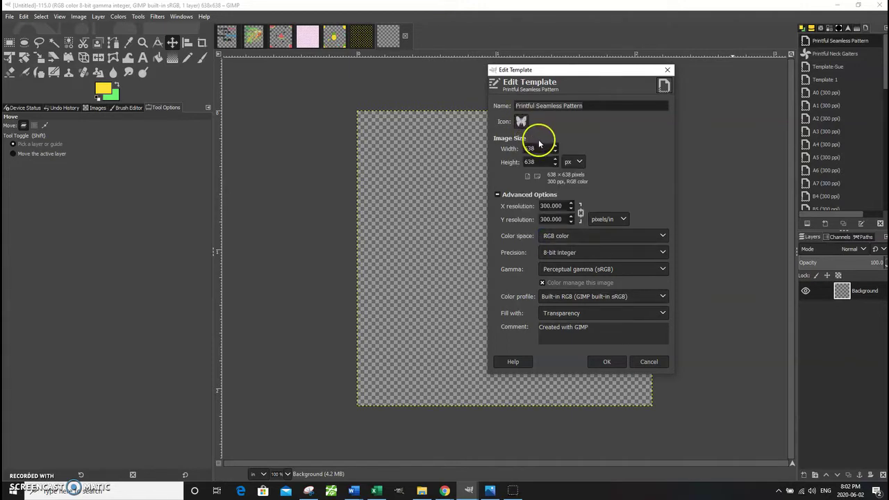
left_click(613, 361)
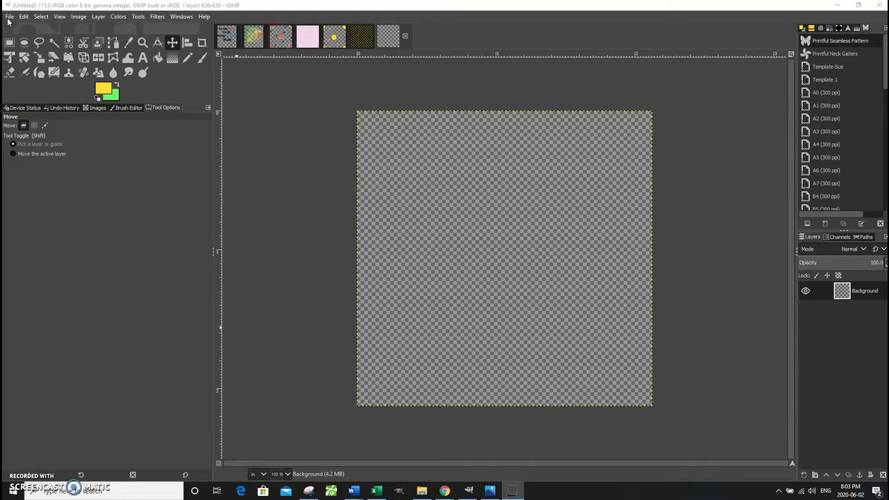
left_click(9, 17)
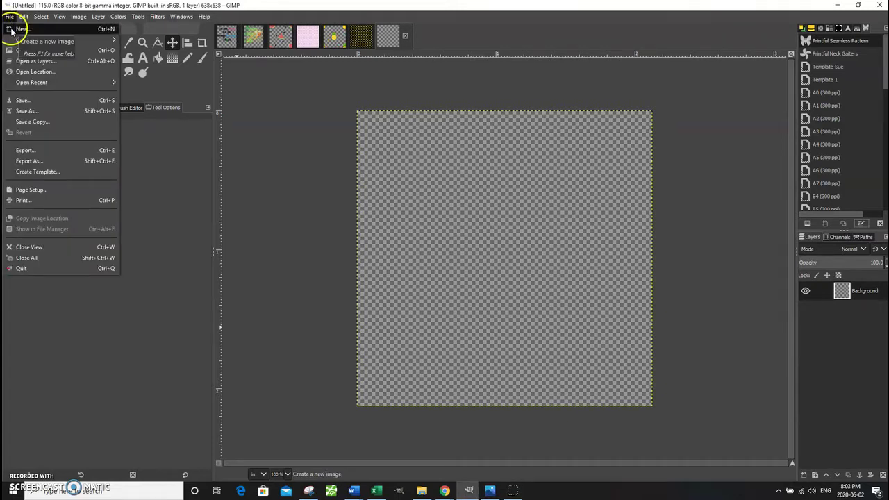
left_click(11, 29)
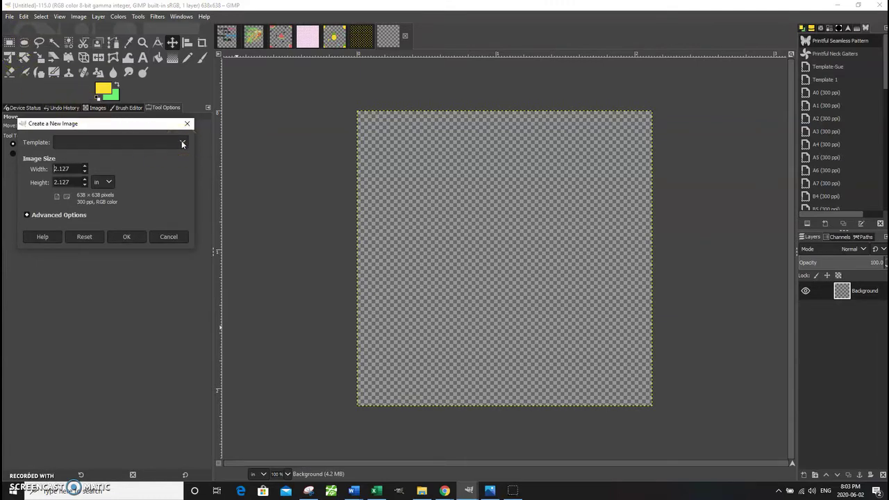
left_click(182, 142)
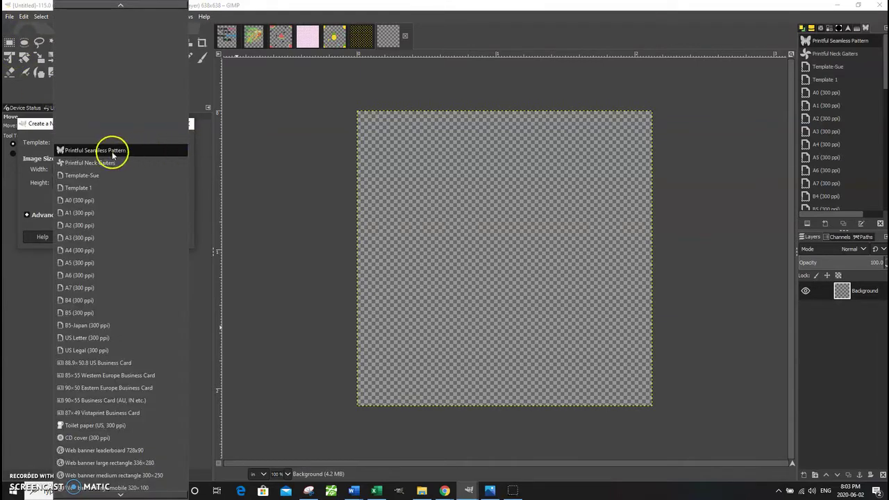
left_click(97, 150)
left_click_drag(156, 234, 160, 241)
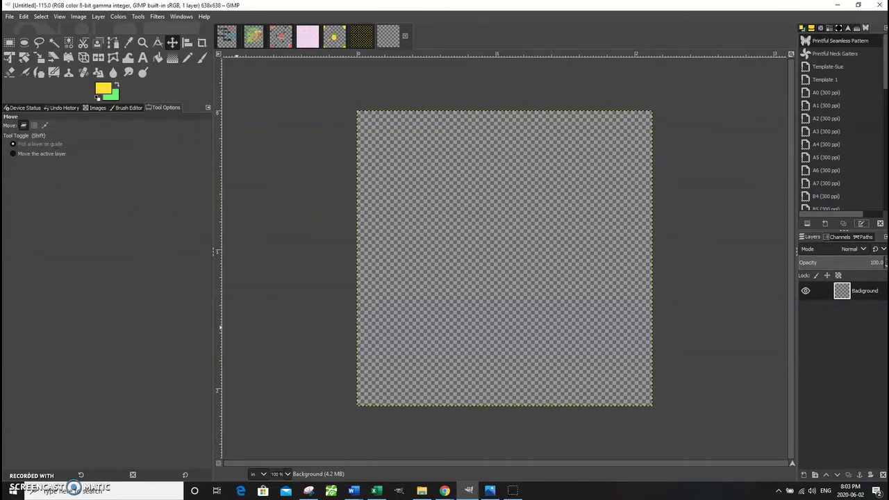
Step: Open "Pngtree-Cute Pineapple Revised.png" as a new layer in the blank image
left_click(9, 17)
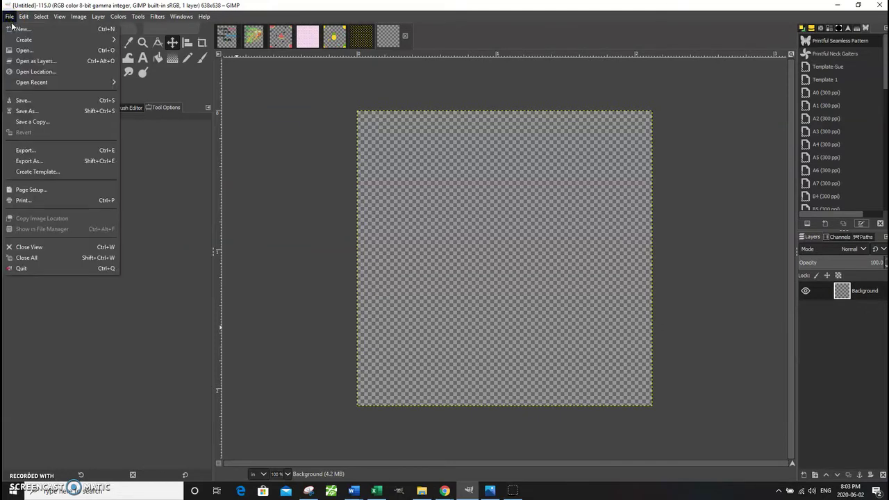
left_click(38, 62)
left_click(38, 62)
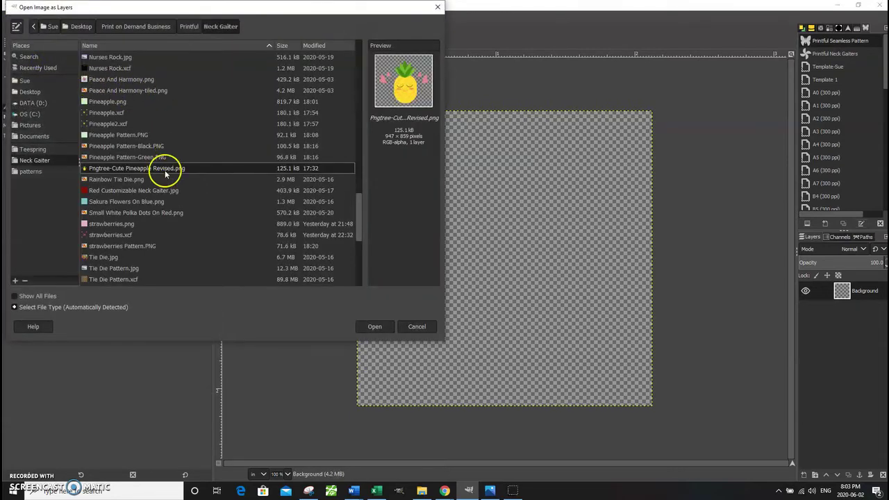
left_click(375, 328)
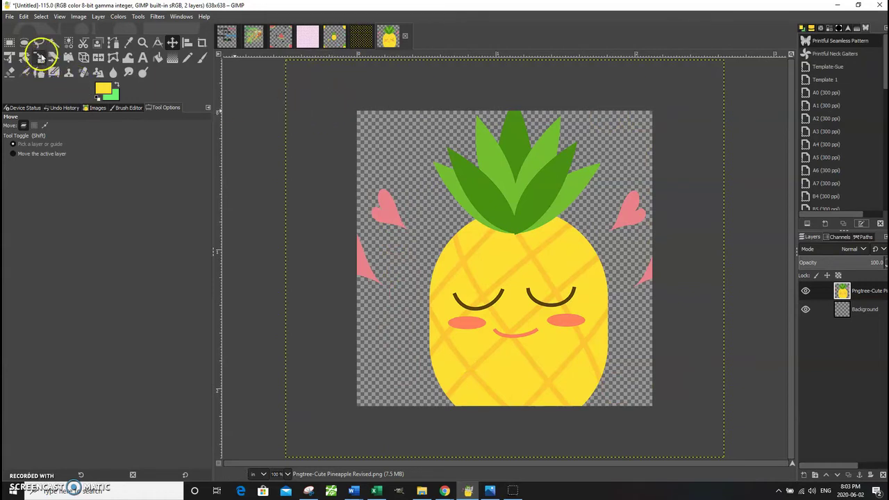
Step: Scale the pineapple layer down with its aspect ratio kept, to about 1.053 in wide
left_click(40, 61)
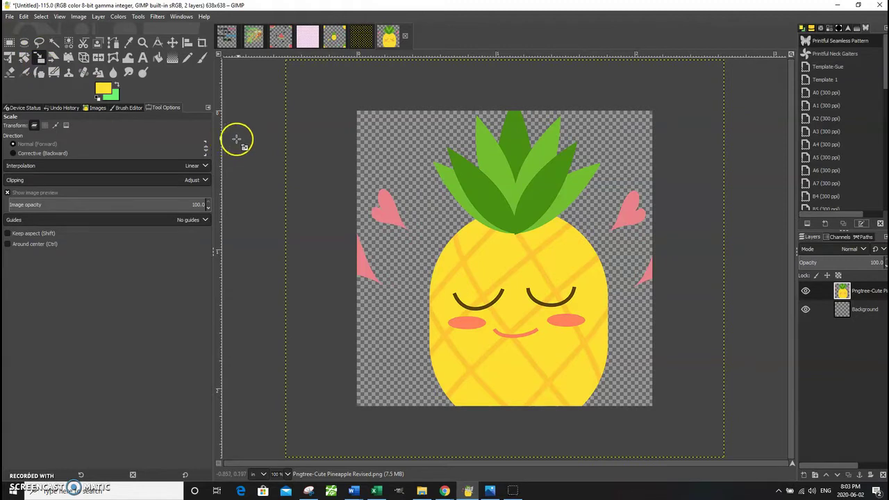
left_click(352, 128)
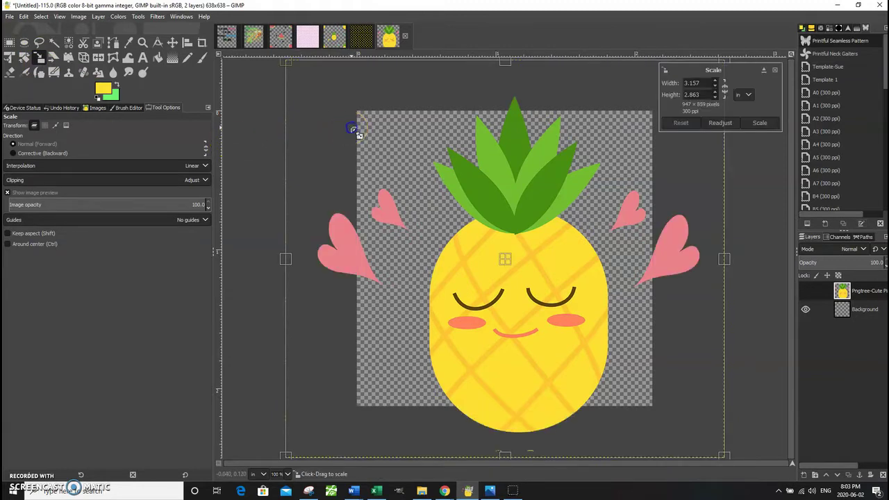
left_click(307, 73)
left_click(287, 62)
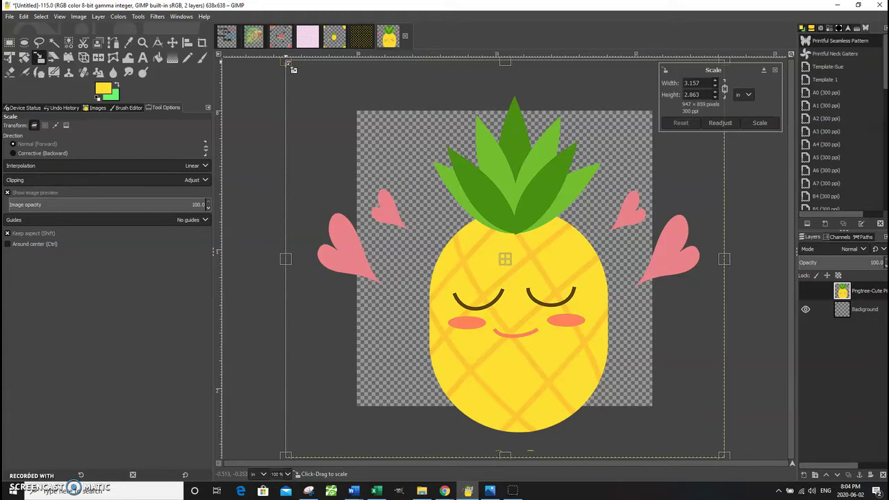
left_click_drag(287, 62, 576, 331)
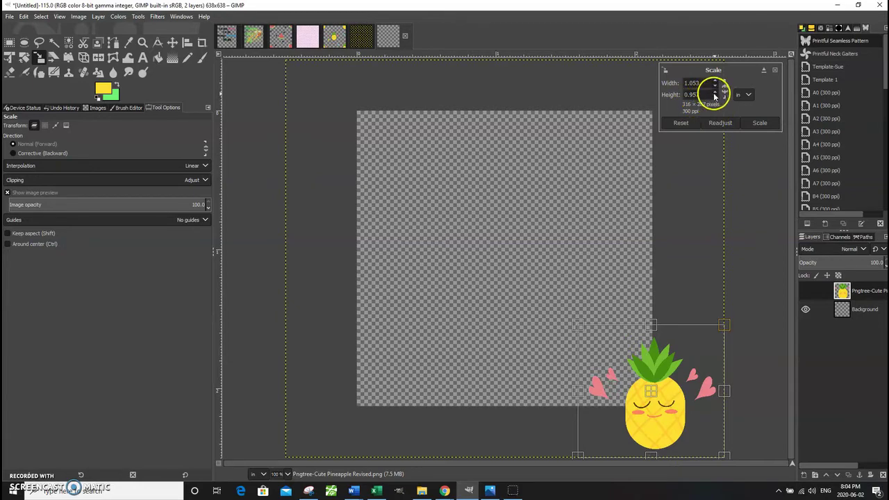
left_click(760, 123)
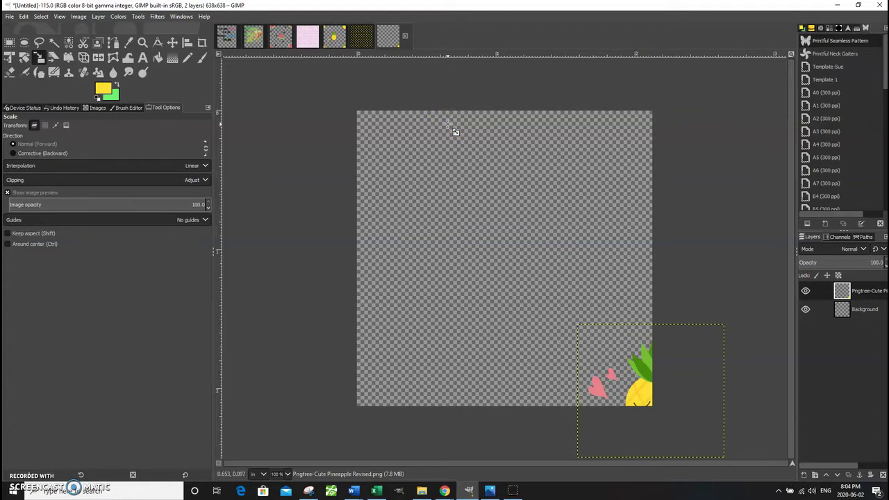
Step: Examine the size and arrangement of the pineapples in the finished black pineapple pattern image
left_click(363, 44)
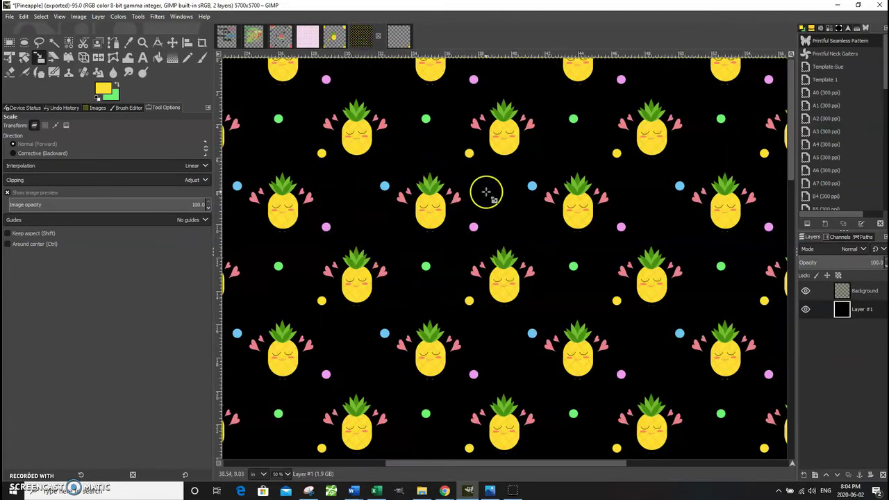
mouse_move(486, 193)
left_mouse_down()
mouse_move(371, 158)
mouse_move(378, 145)
mouse_move(364, 136)
mouse_move(287, 131)
mouse_move(371, 127)
mouse_move(407, 137)
mouse_move(439, 167)
mouse_move(430, 143)
mouse_move(406, 182)
mouse_move(378, 154)
mouse_move(362, 116)
left_mouse_up()
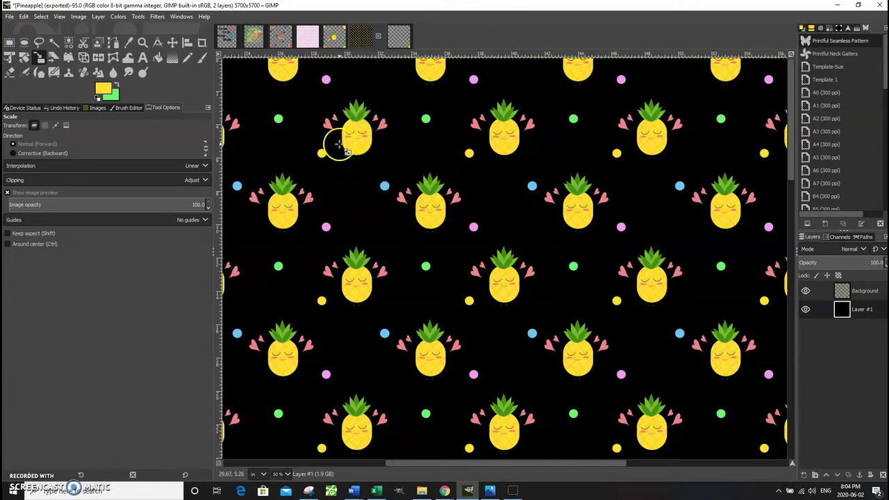
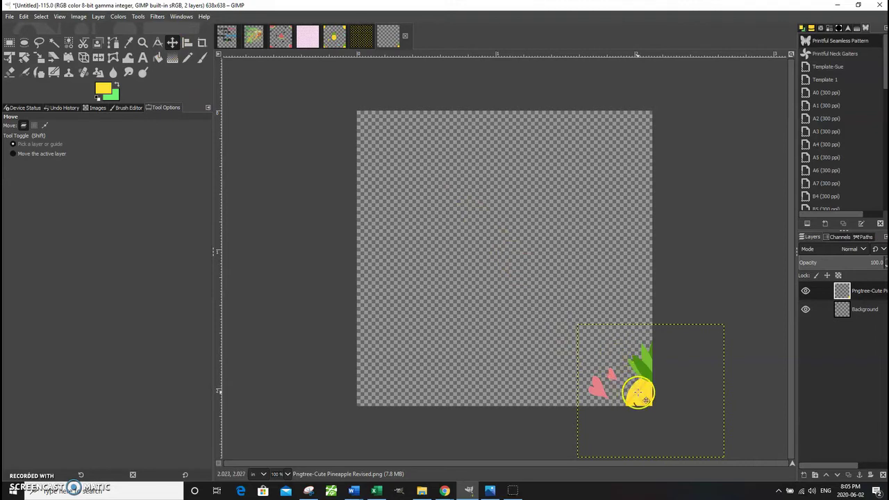
Step: Move the scaled pineapple to the middle of the tile and align its center and middle relative to the image
left_click_drag(639, 393, 487, 248)
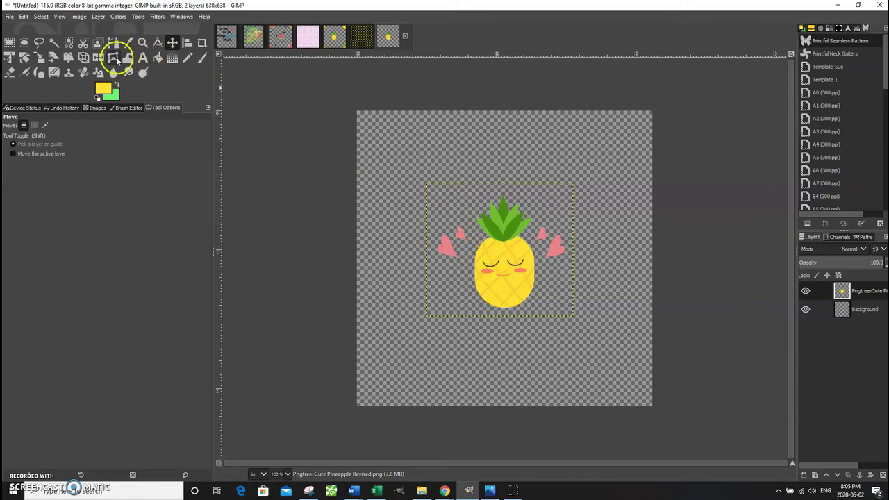
left_click(187, 42)
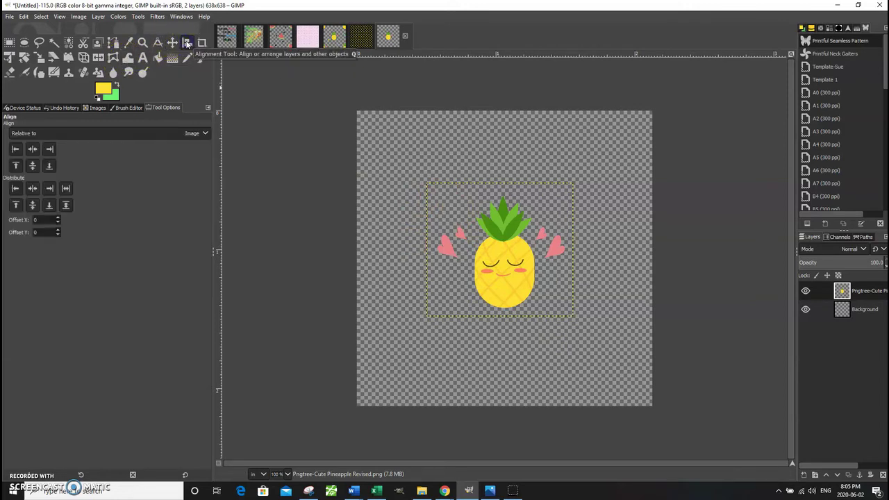
left_click(33, 149)
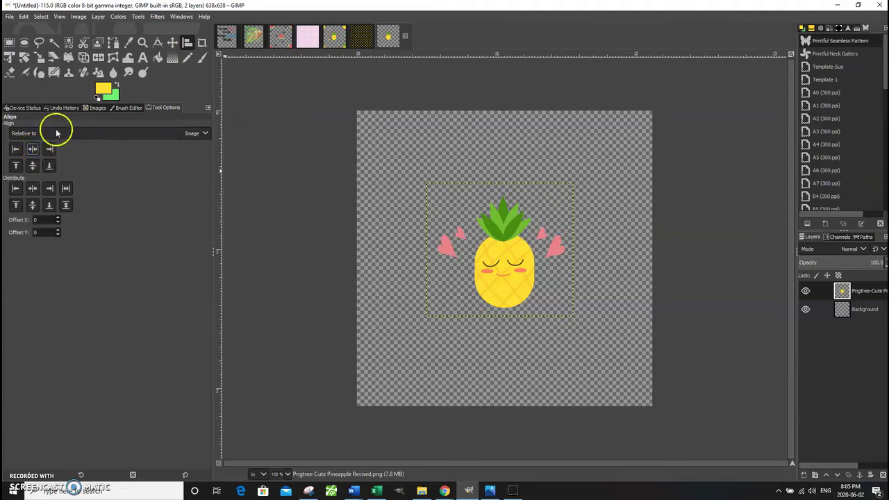
left_click(181, 138)
left_click(104, 134)
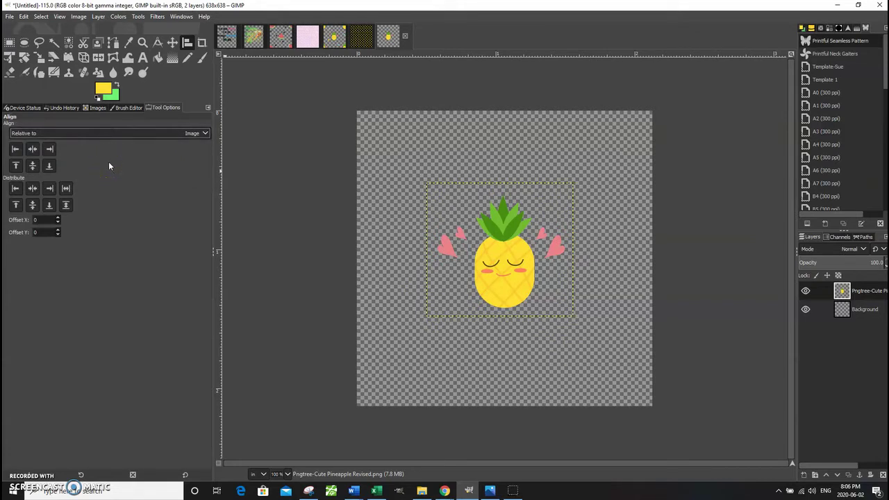
left_click(32, 150)
left_click(481, 236)
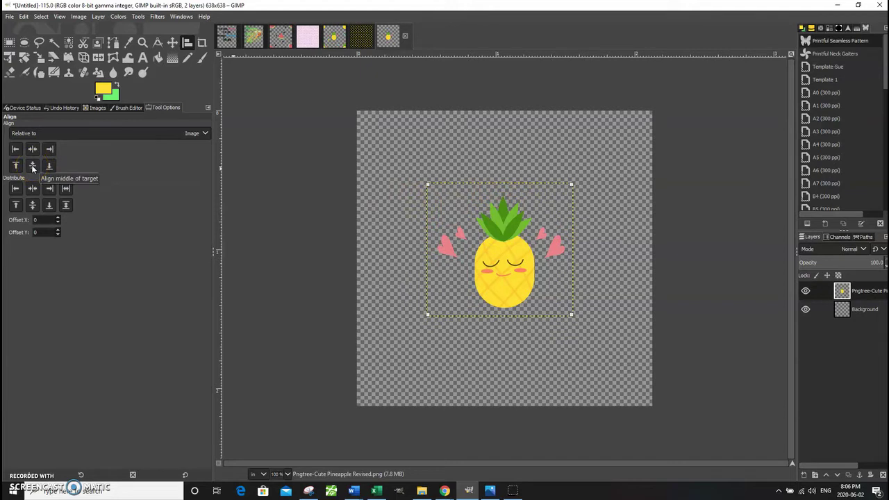
left_click(33, 167)
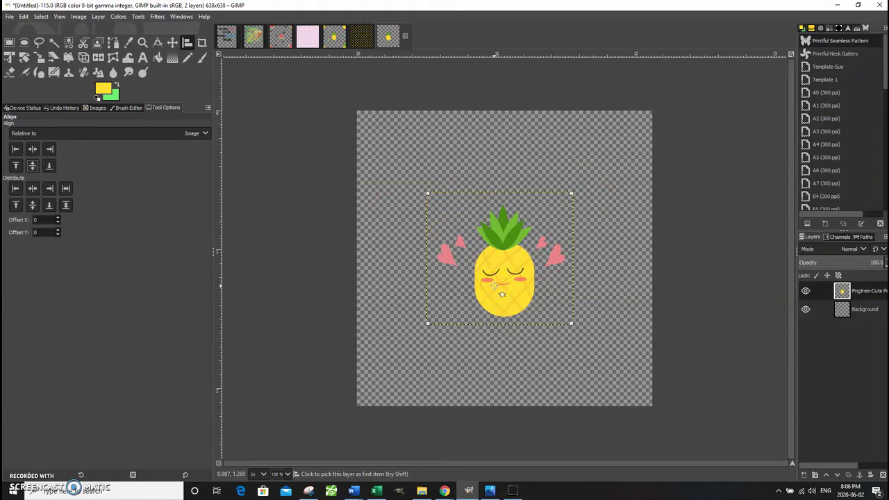
left_click(620, 271)
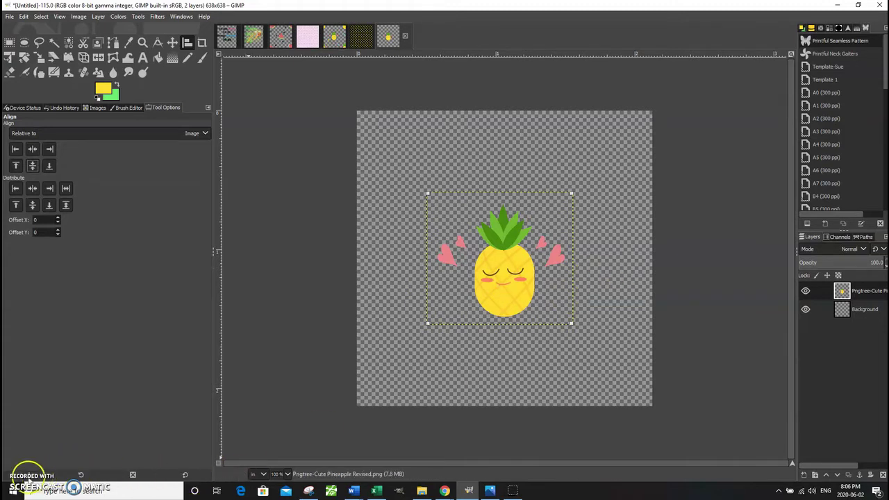
key("shift+ctrl+o")
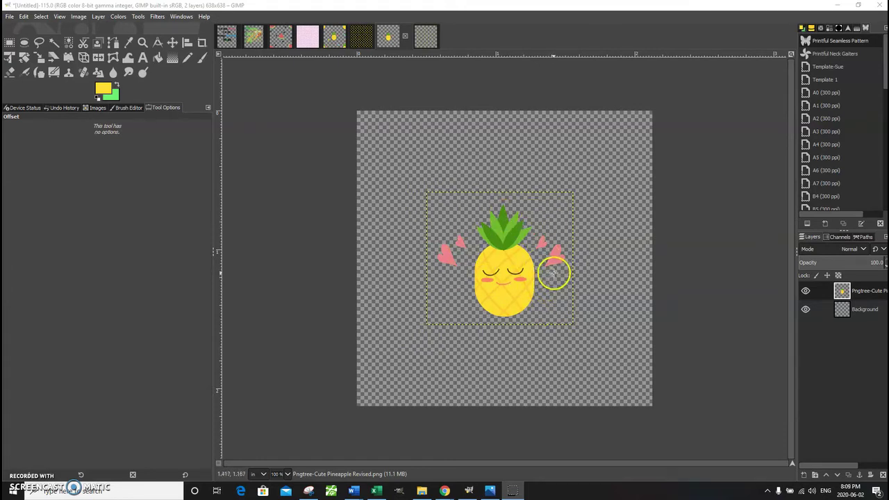
left_click(98, 17)
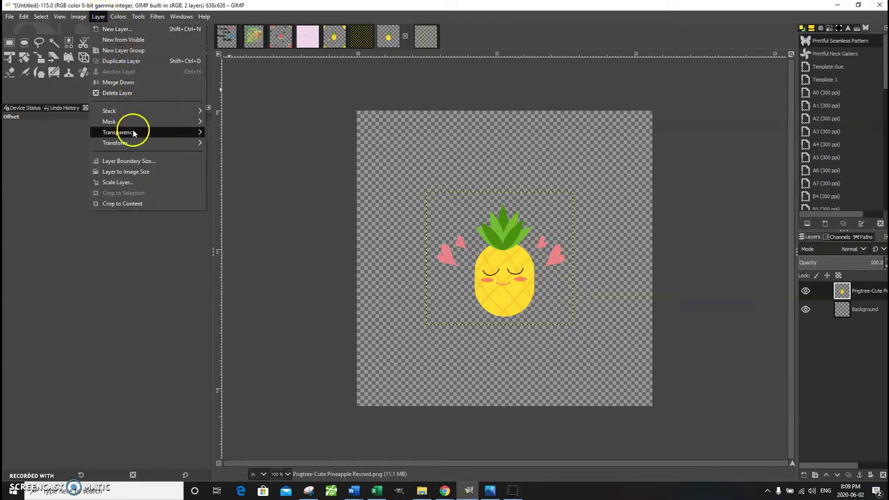
mouse_move(143, 141)
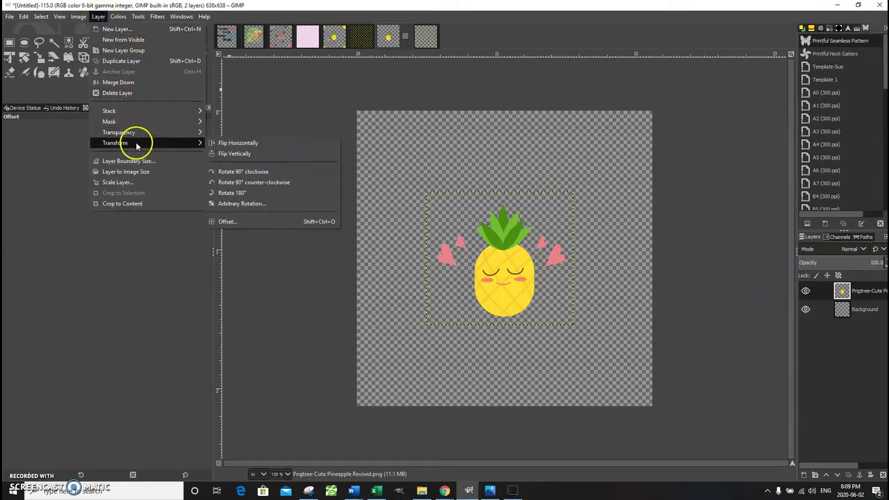
left_click(264, 222)
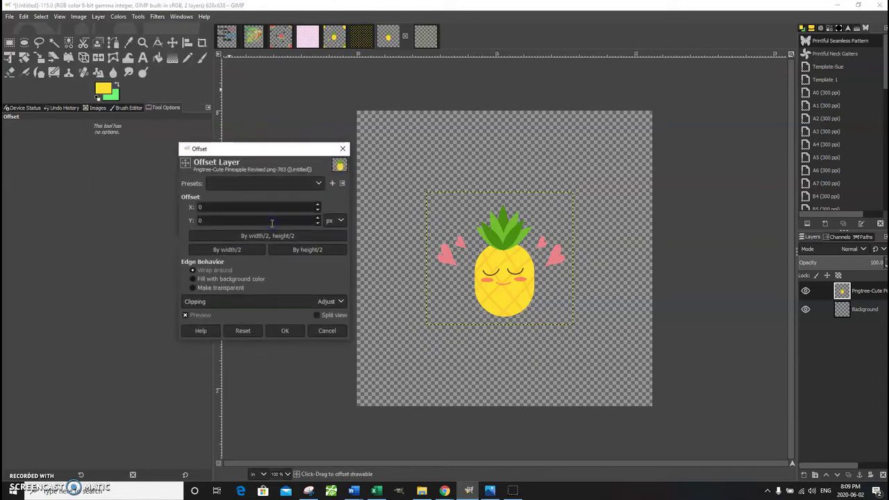
left_click(326, 331)
Step: Merge the pineapple layer down and offset the merged layer by half its width and height, 319 px each, with wrap around
left_click(99, 17)
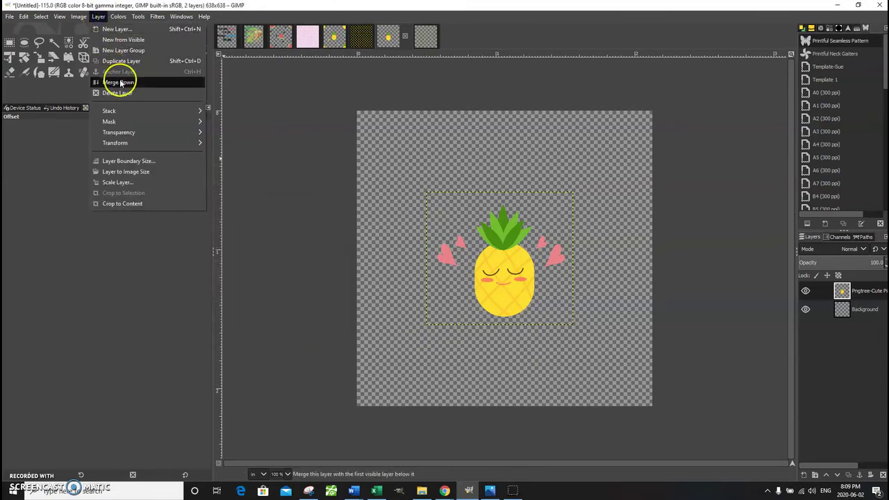
left_click(120, 82)
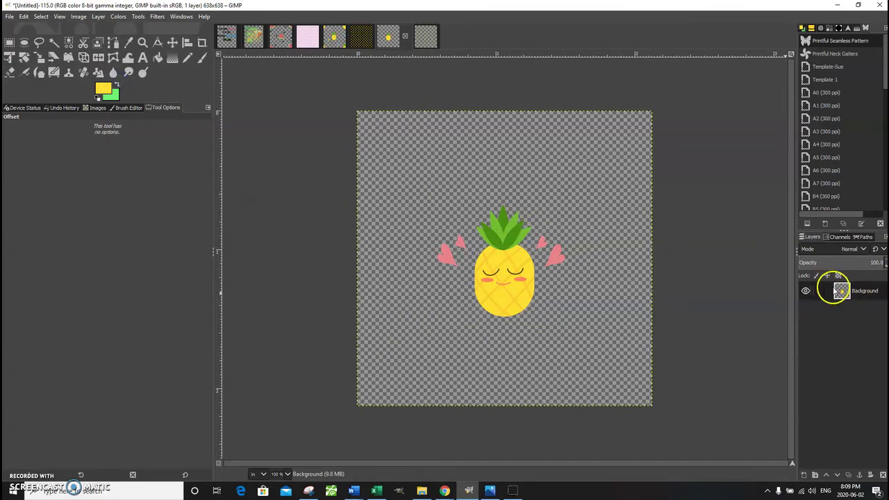
left_click(98, 18)
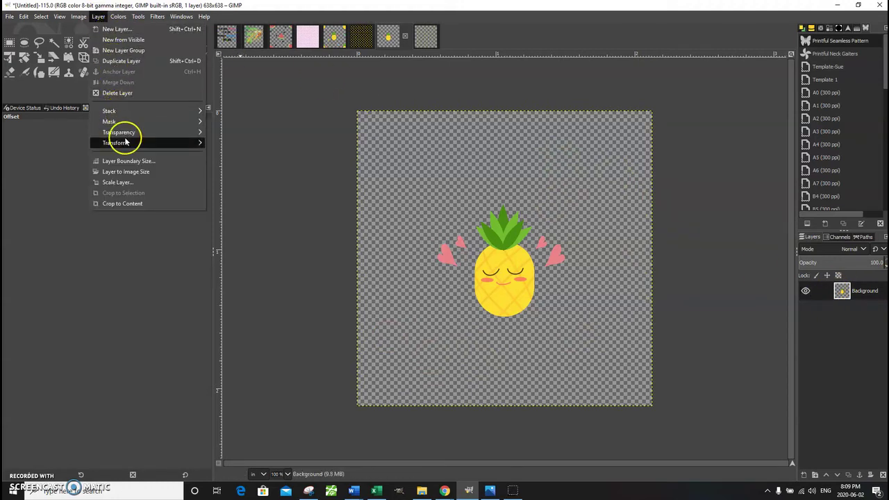
mouse_move(128, 144)
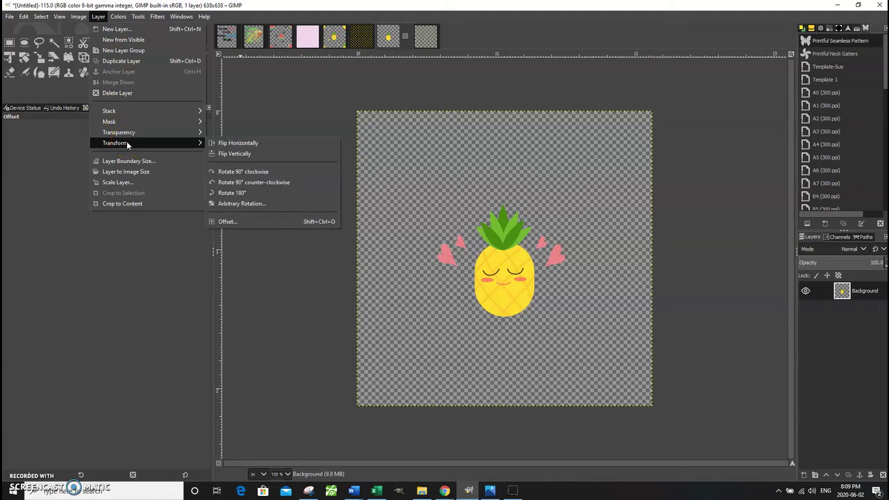
left_click(278, 221)
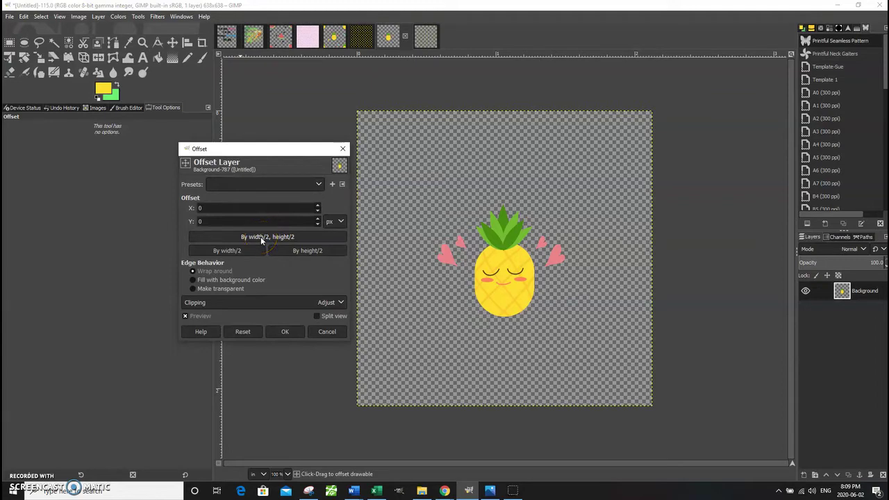
left_click(262, 237)
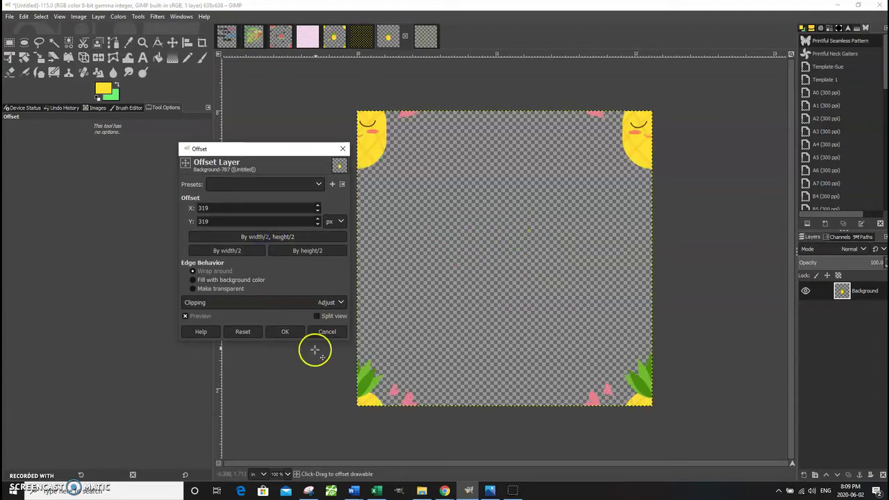
left_click(291, 332)
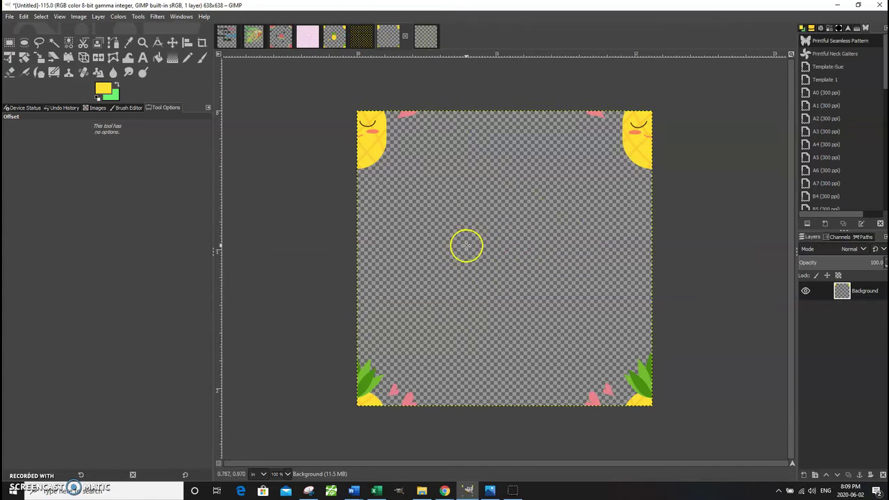
Step: Compare the tiled 5700x5700 transparent test image with the finished black pattern, and close the test image without saving it
left_click(433, 41)
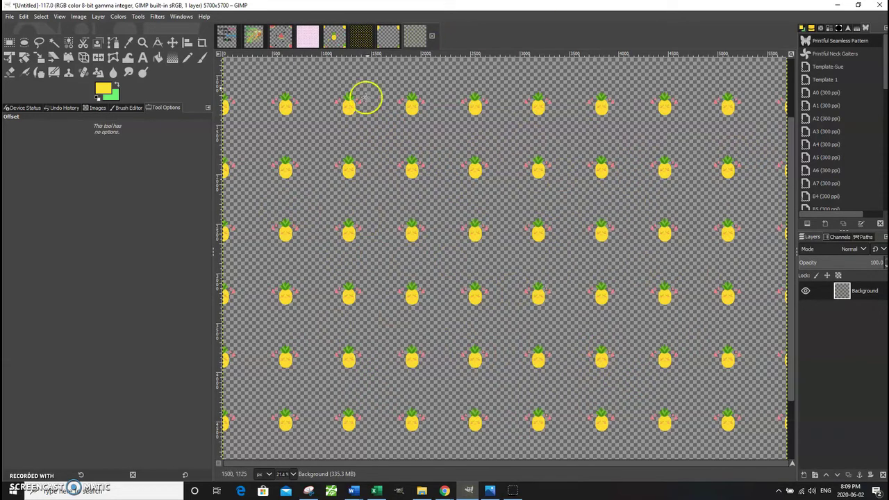
left_click(358, 38)
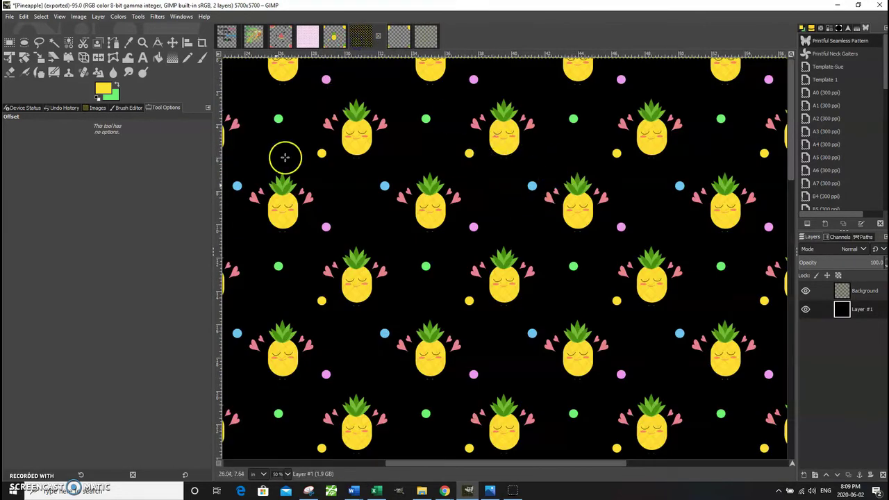
left_click(429, 38)
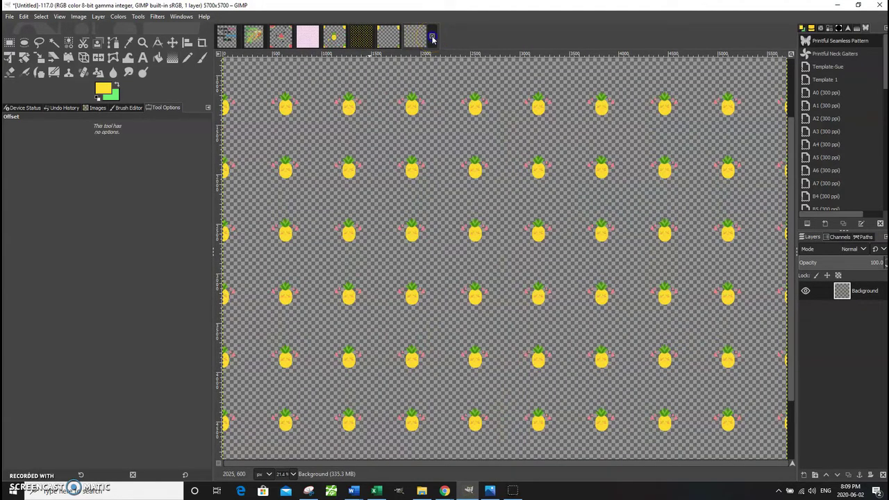
left_click(431, 37)
left_click(450, 295)
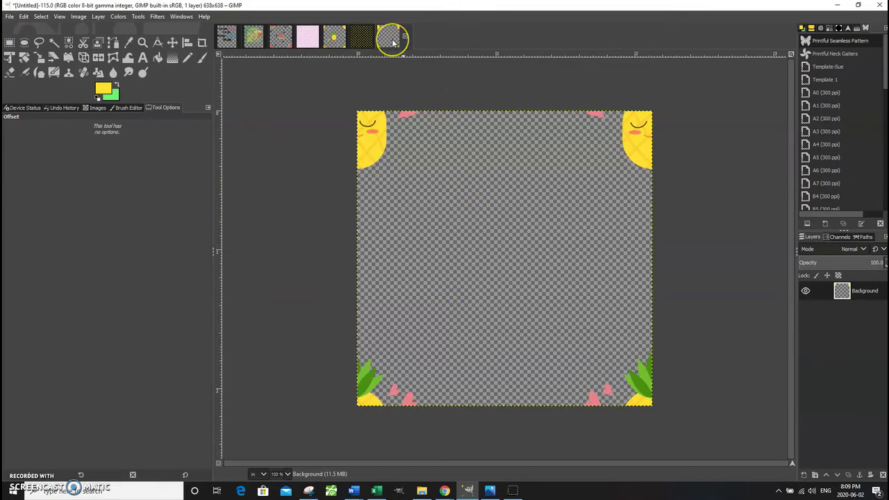
Step: Undo the half-tile offset and the layer merge on the pineapple tile
left_click(23, 17)
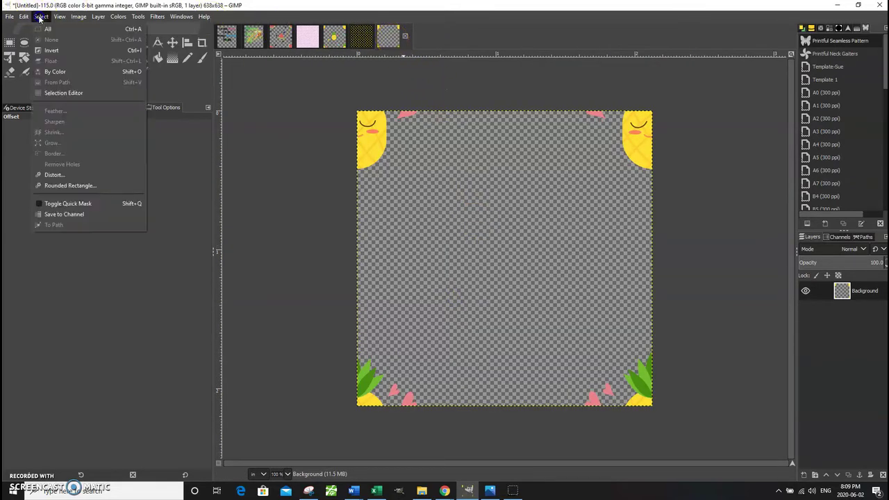
left_click(35, 29)
left_click(23, 16)
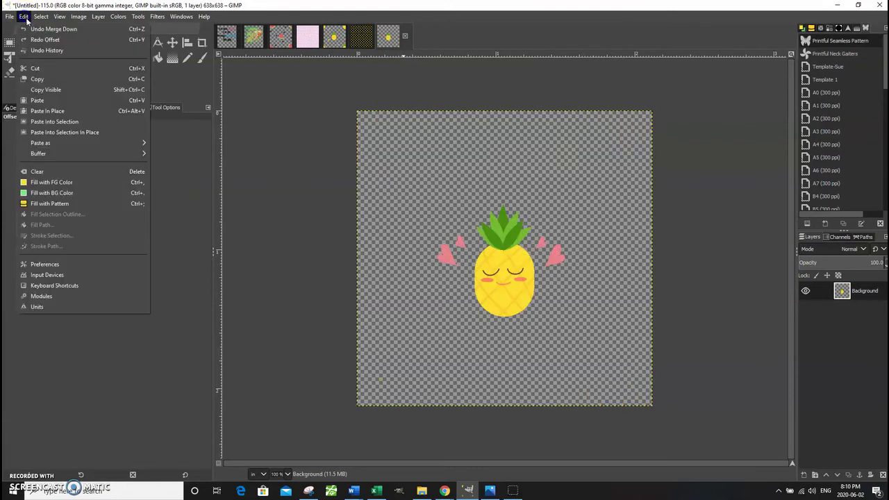
left_click(36, 29)
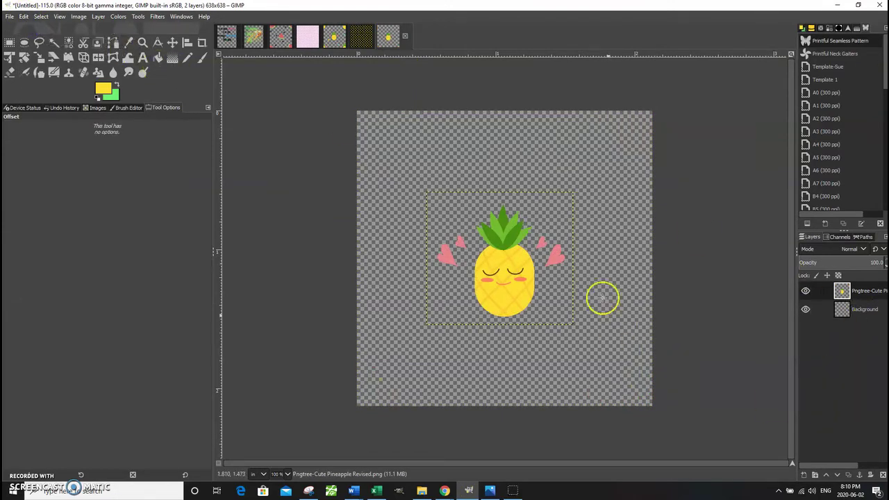
Step: Duplicate the pineapple layer above the Background layer
left_click(849, 476)
left_click_drag(845, 313, 848, 290)
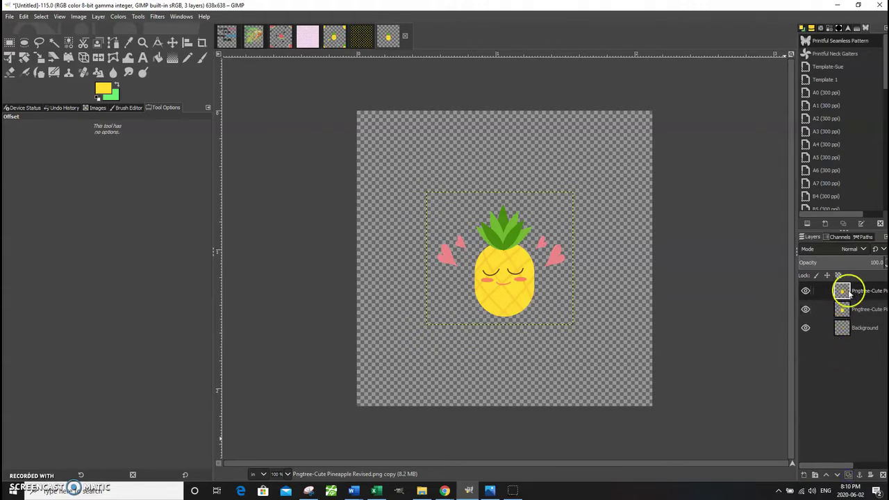
Step: Try moving the duplicated pineapple off the original with the Move tool, and undo the move
left_click(173, 43)
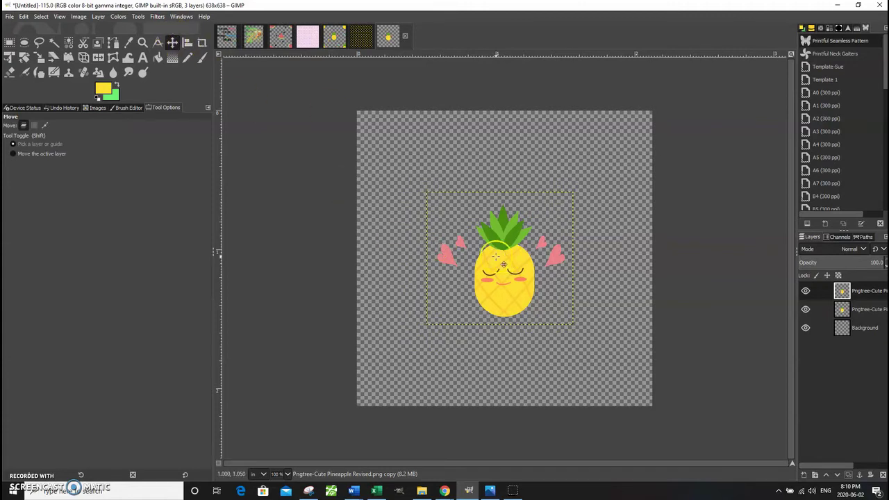
mouse_move(514, 260)
left_mouse_down()
mouse_move(453, 205)
mouse_move(515, 254)
left_mouse_up()
left_click(27, 17)
left_click(31, 29)
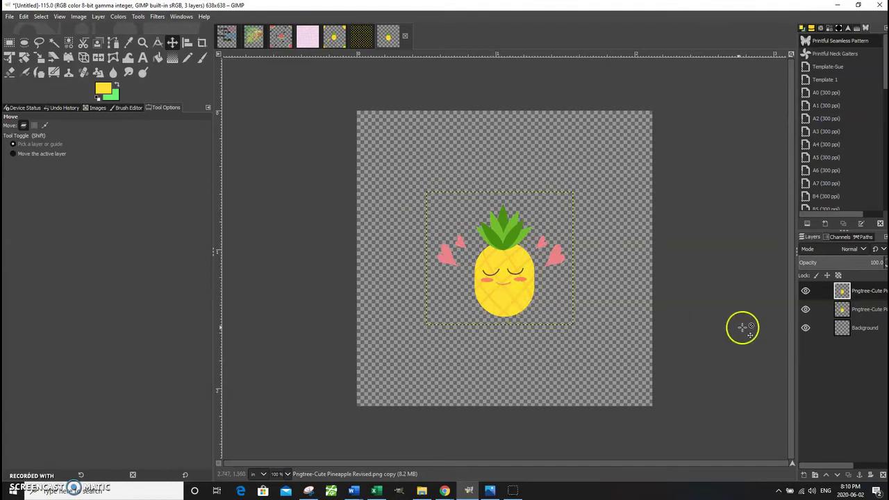
Step: Merge the lower of the two pineapple layers down into the Background layer
left_click(843, 314)
left_click(845, 314)
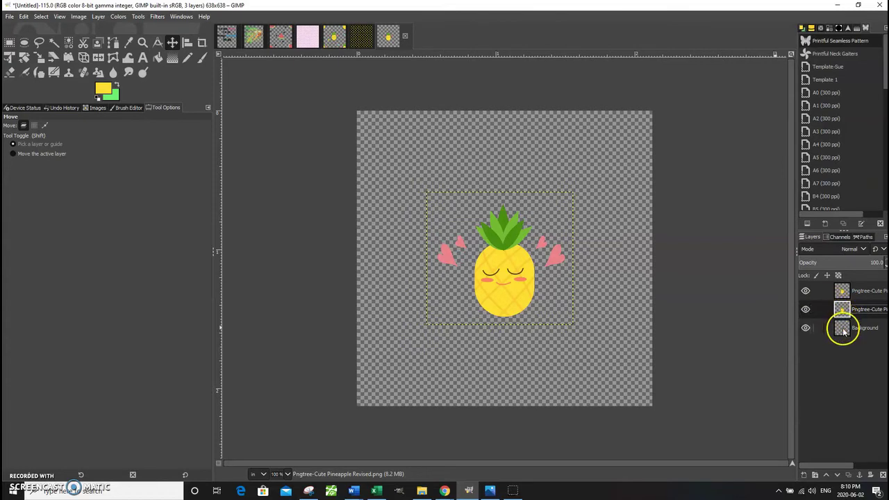
left_click(98, 16)
left_click(115, 82)
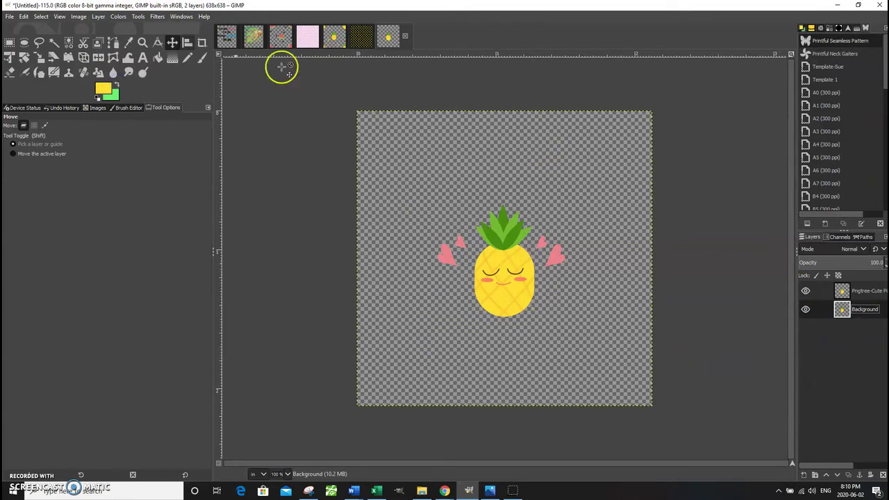
Step: Offset the Background layer by half its width and height with wrap-around edges
left_click(98, 17)
mouse_move(152, 147)
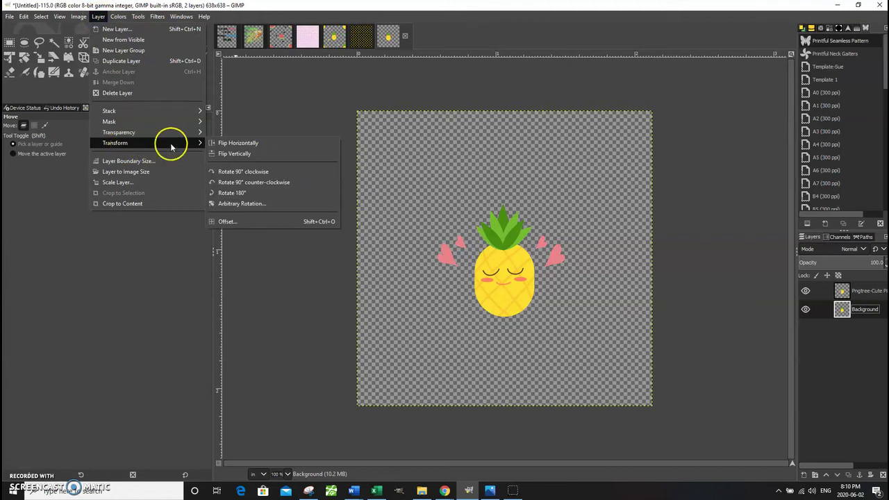
left_click(271, 221)
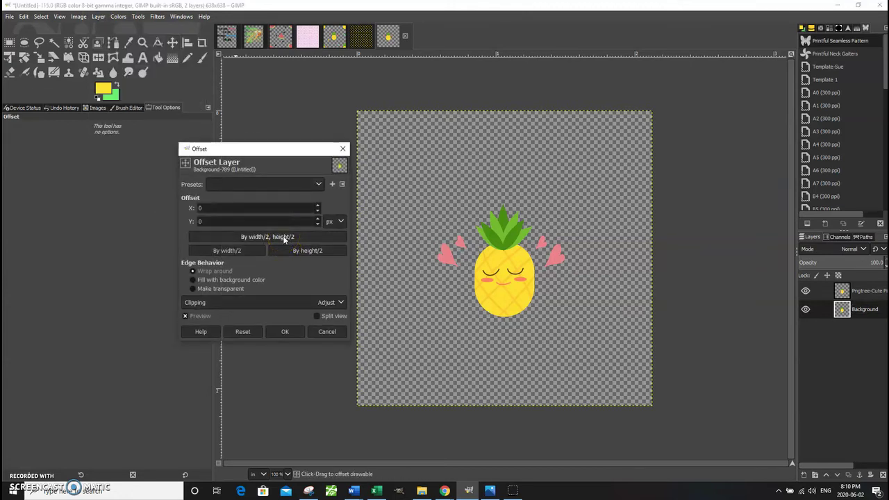
left_click(284, 238)
left_click(285, 332)
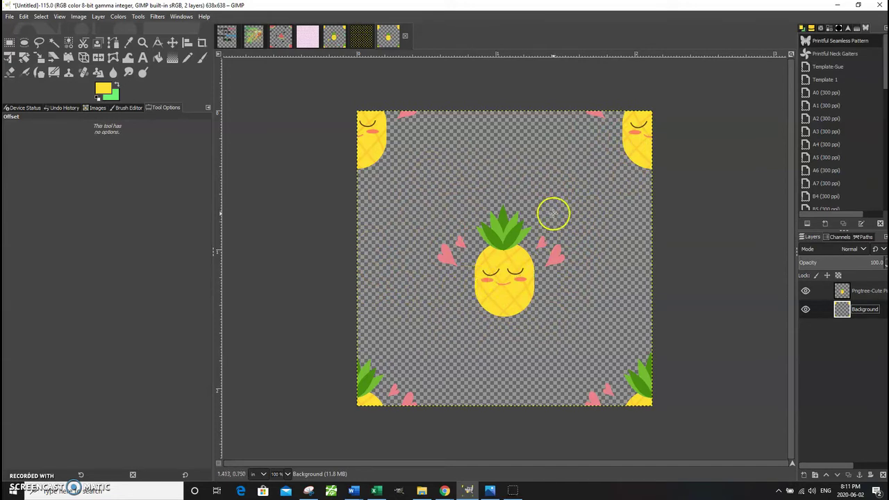
Step: Examine how the colored dots are placed between the pineapples in the finished black pattern, and return to the tile
left_click(369, 35)
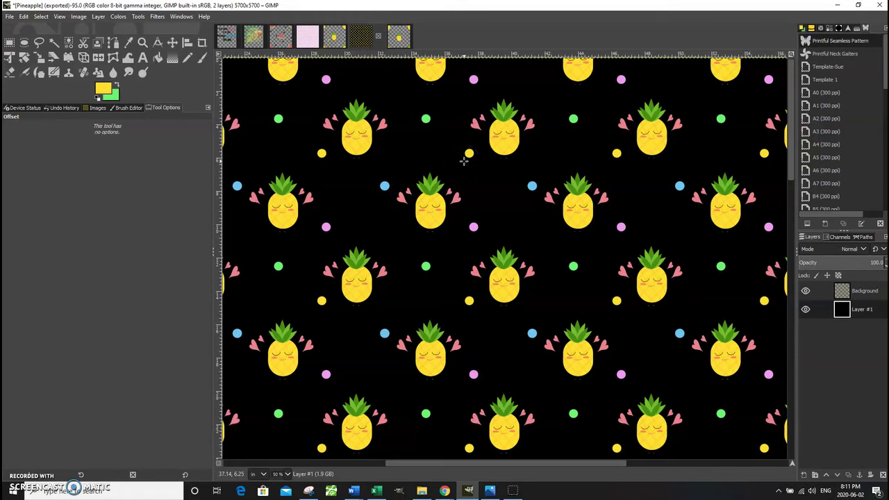
left_click(466, 160)
left_click(398, 36)
left_click(503, 231)
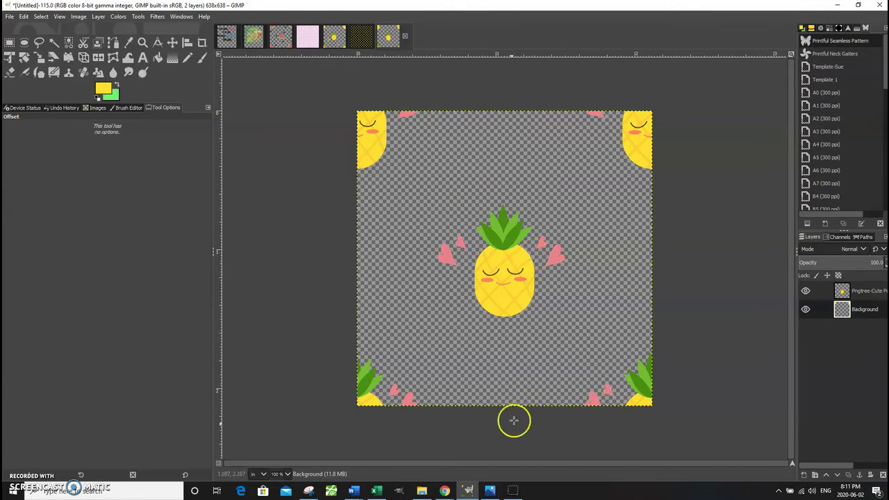
left_click(489, 490)
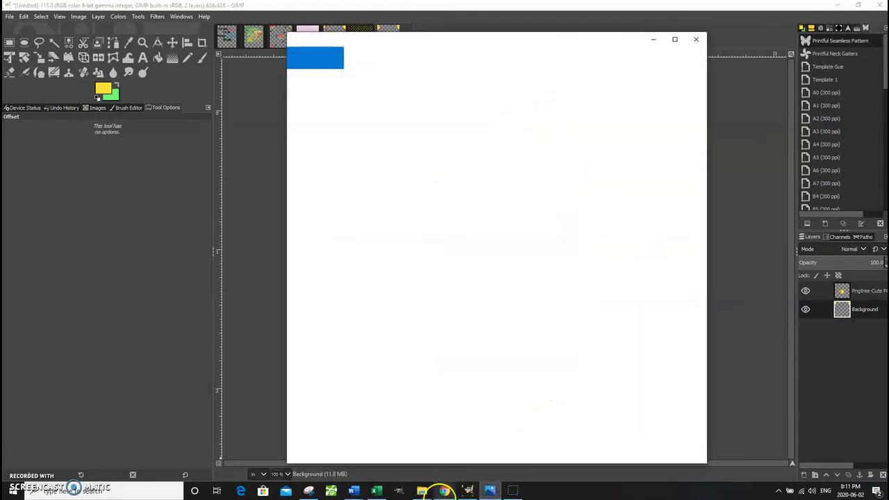
left_click(653, 40)
left_click(309, 491)
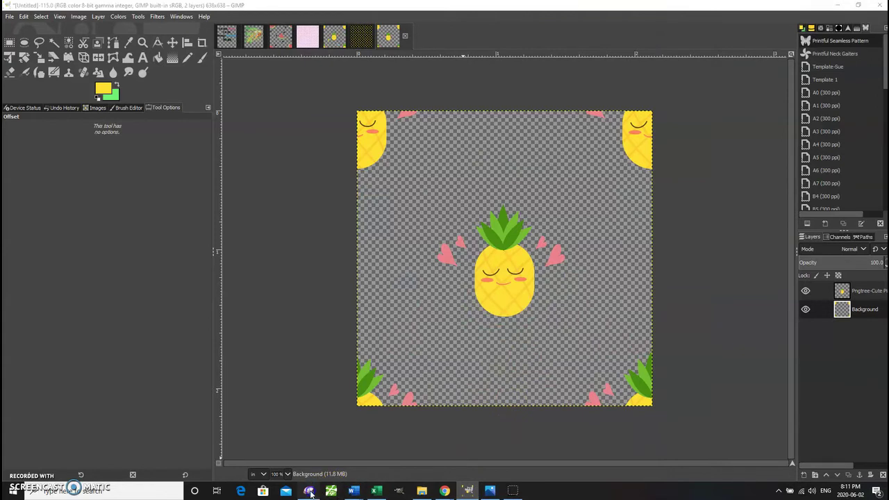
Step: Draw a 42 px circular selection at about 150, 108 px, above and left of the central pineapple, and convert it to a path
left_click(25, 43)
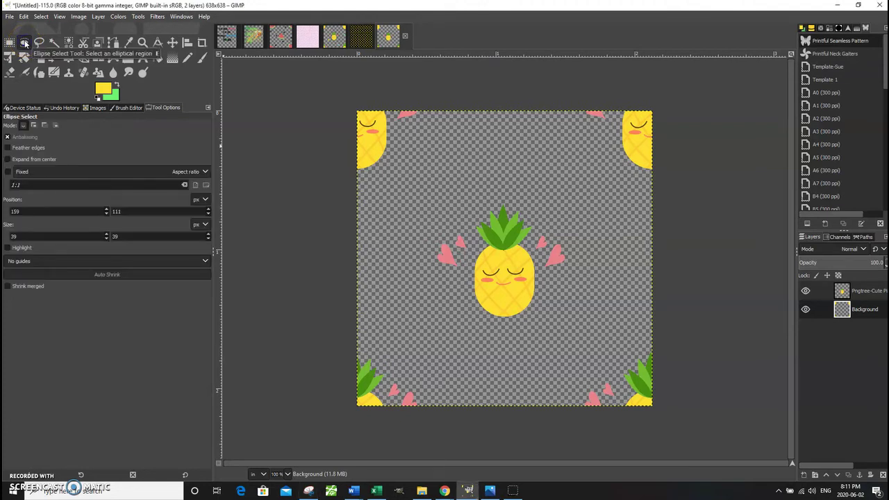
left_click(429, 161)
left_click(430, 161)
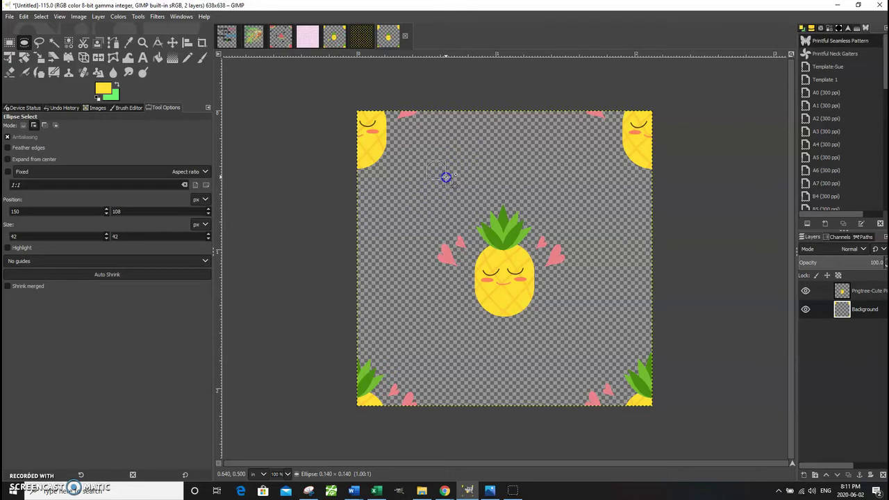
left_click_drag(445, 176, 443, 175)
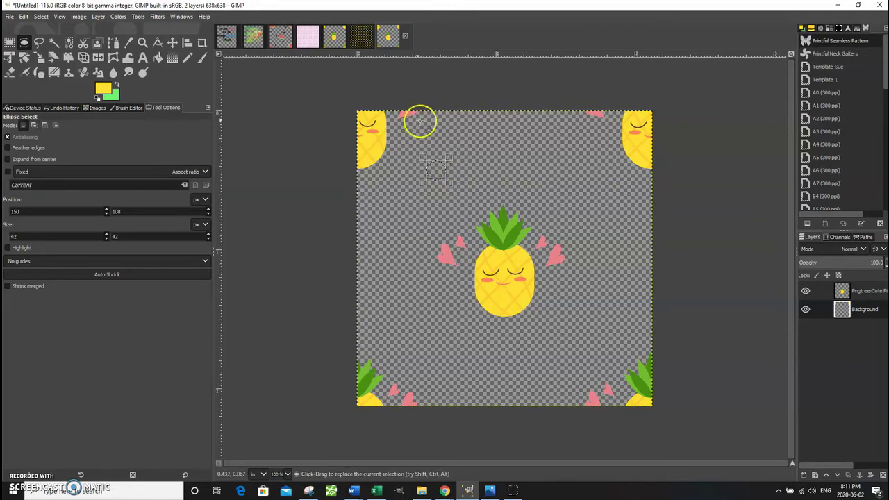
left_click(42, 17)
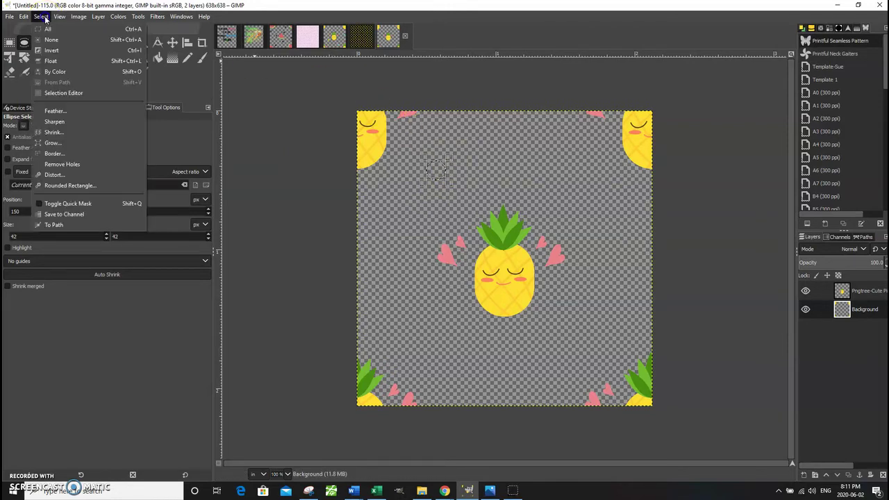
left_click(67, 225)
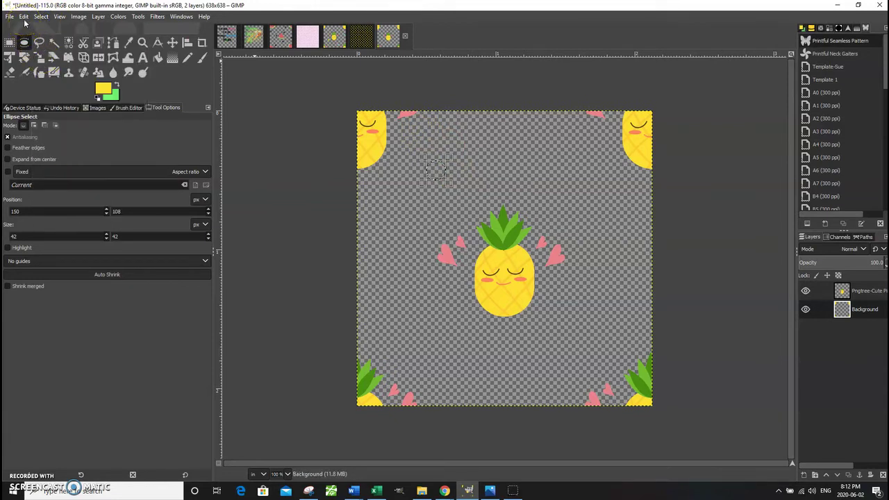
Step: Set the foreground color to pink f099f0 and fill the circular selection with it
left_click(105, 89)
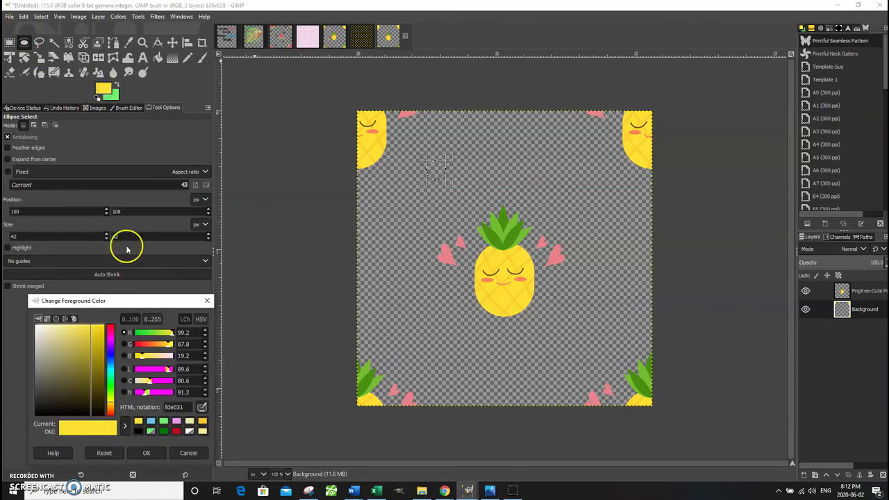
left_click(176, 421)
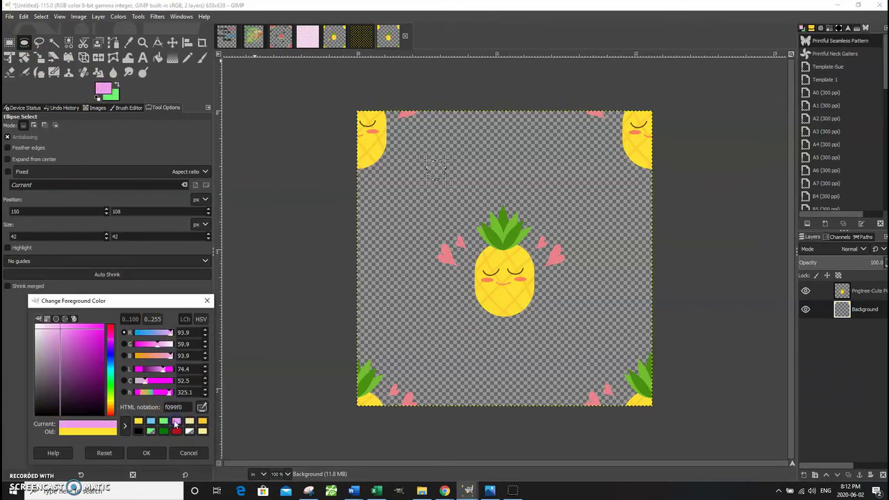
left_click(147, 452)
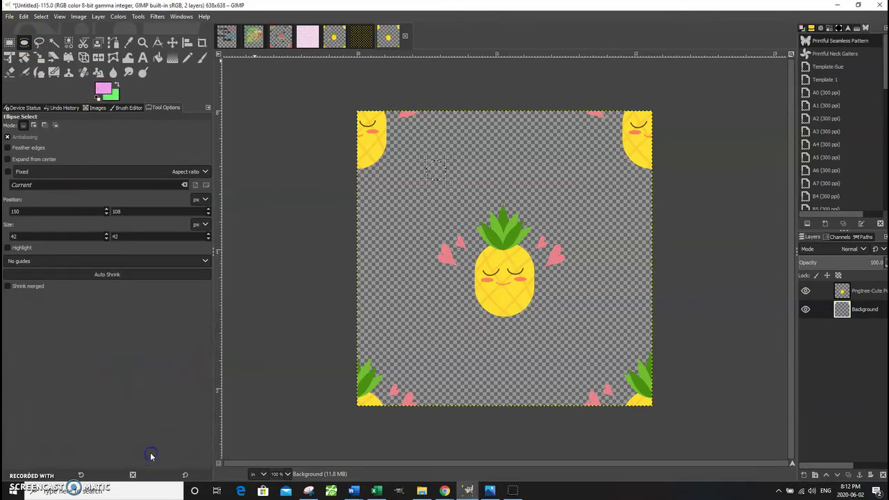
left_click(24, 17)
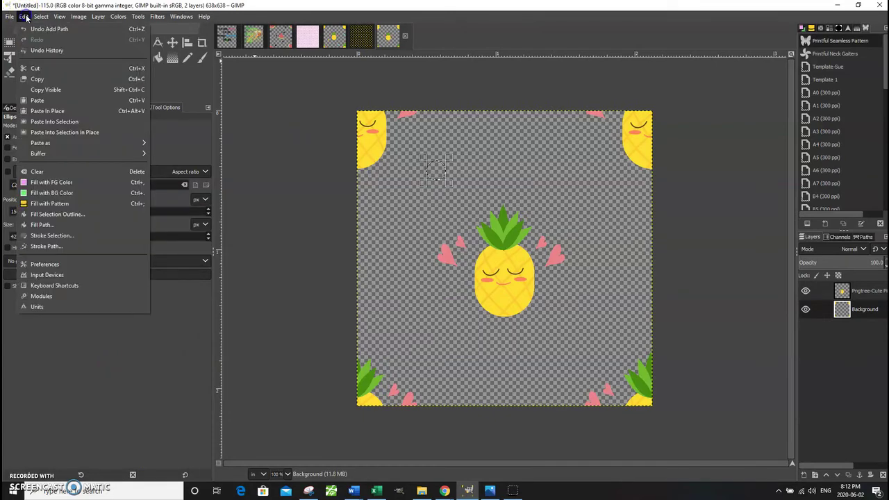
left_click(59, 182)
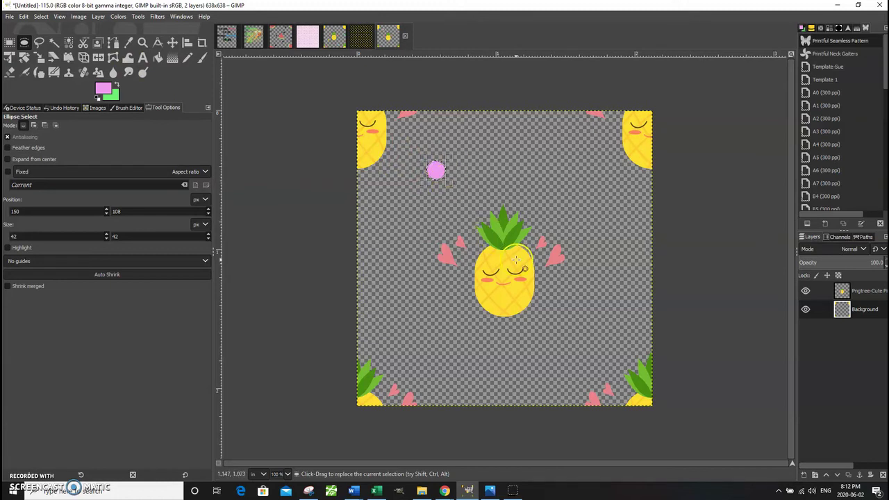
Step: Paste a copy of the pink dot and move it about 1.4 in right and 0.4 in down, near the tile's right edge
key("ctrl+x")
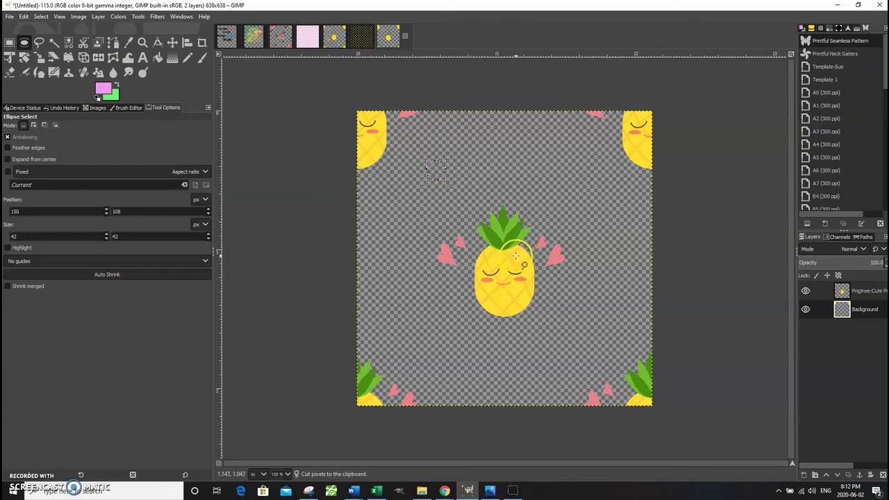
key("ctrl+v")
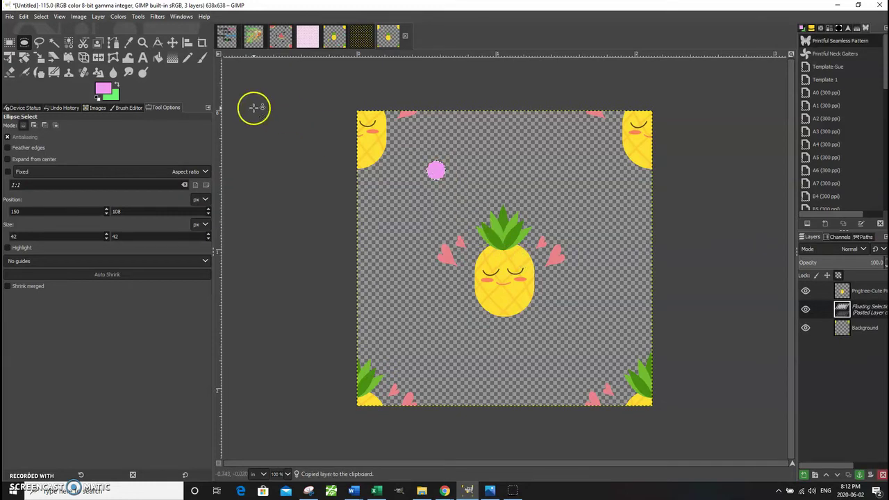
left_click(172, 43)
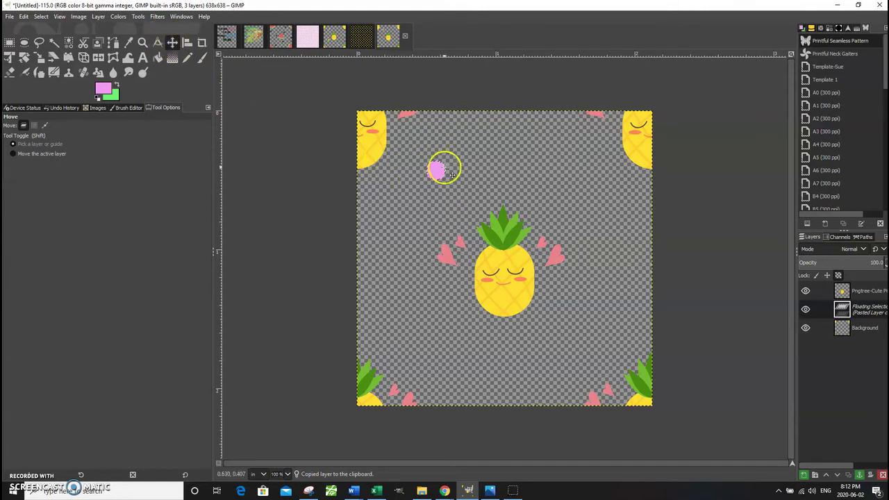
left_click_drag(436, 171, 632, 216)
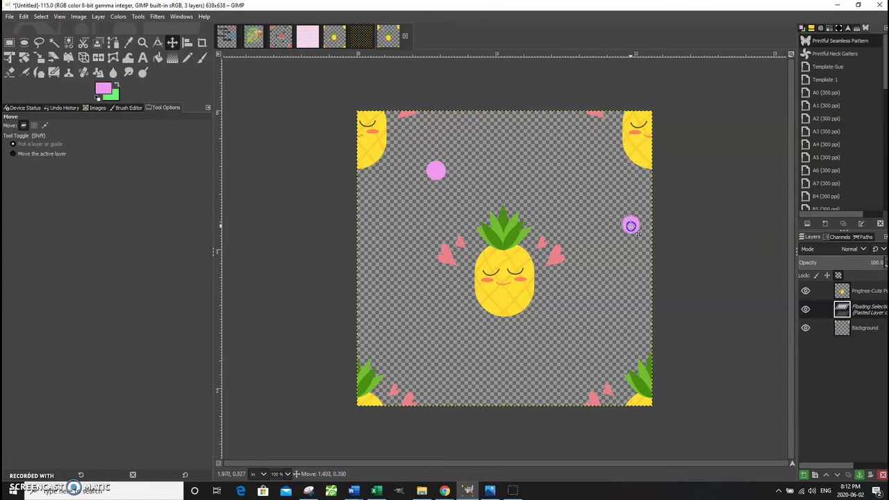
left_click_drag(639, 236, 637, 234)
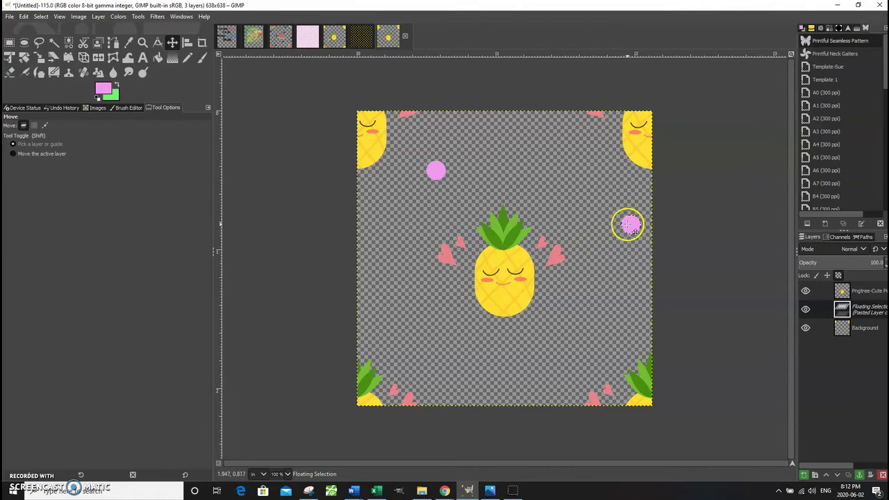
Step: Set the foreground color to green 6ff773
left_click(106, 89)
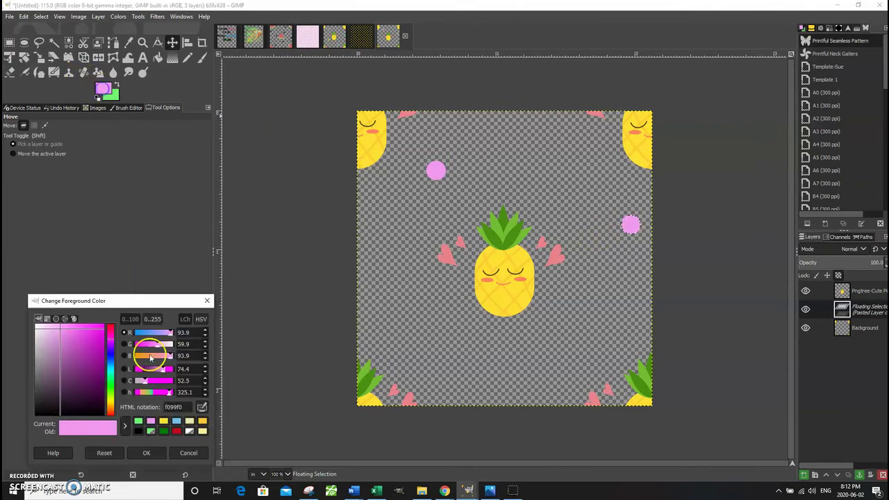
left_click(138, 422)
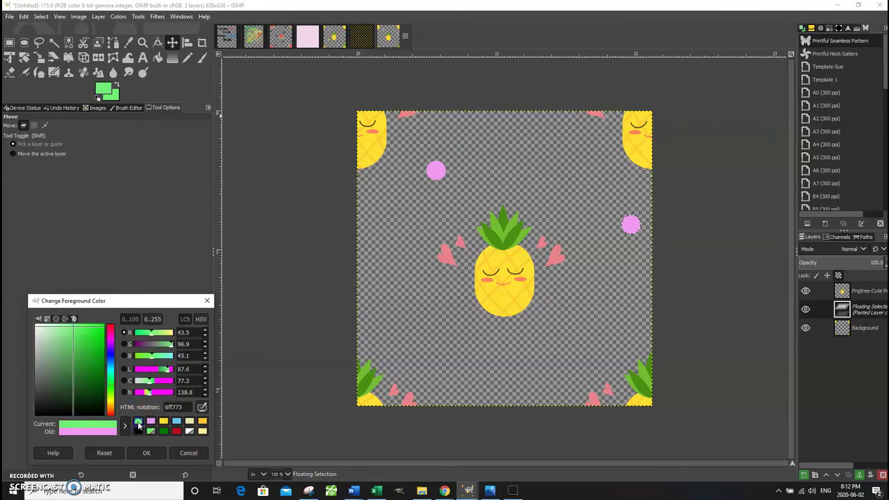
left_click(146, 453)
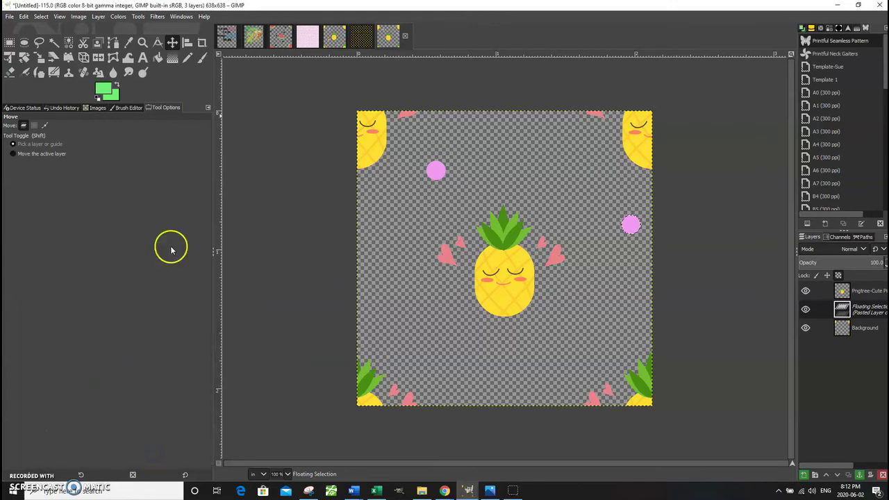
Step: Set the background color to black, and swap it with the green foreground color and back again
left_click(116, 99)
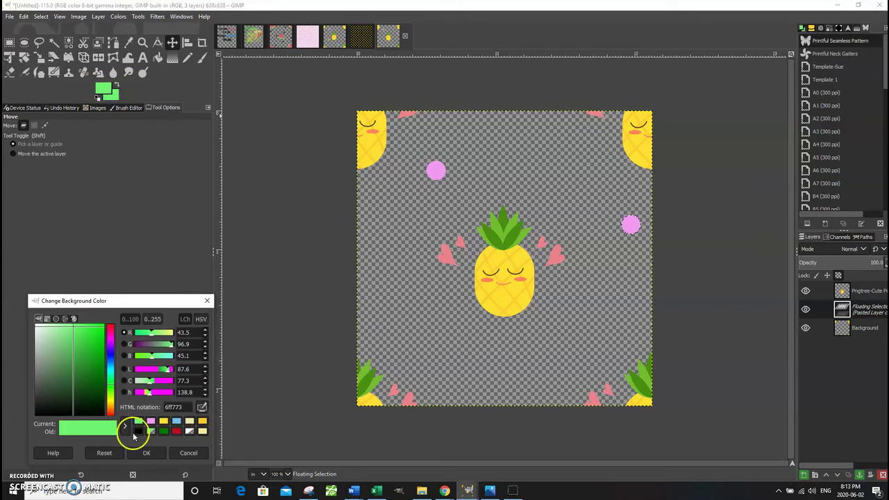
left_click(138, 431)
left_click(146, 452)
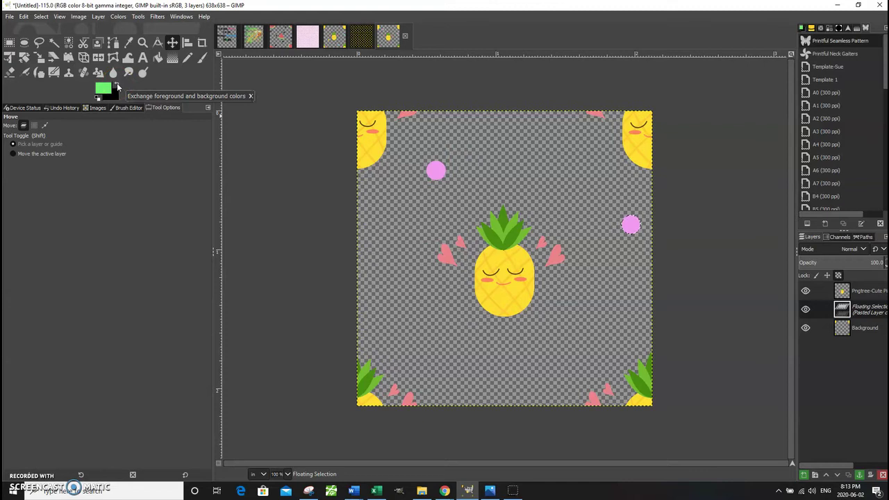
left_click(116, 86)
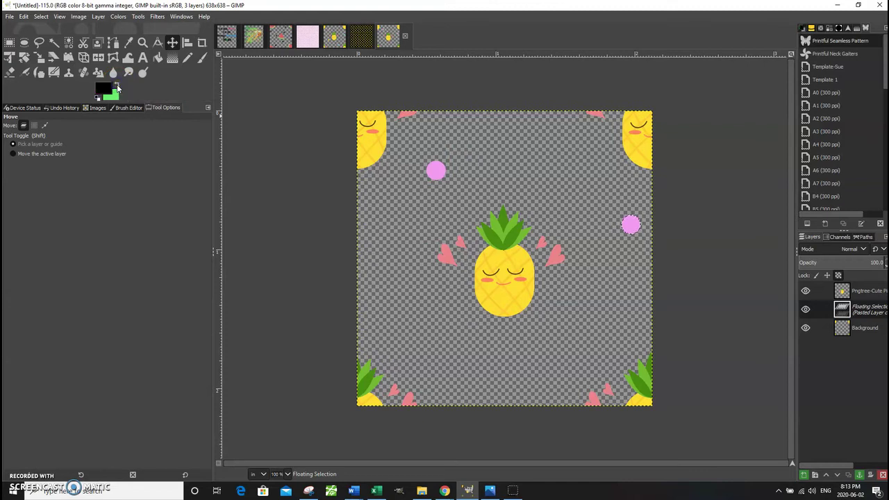
left_click(116, 85)
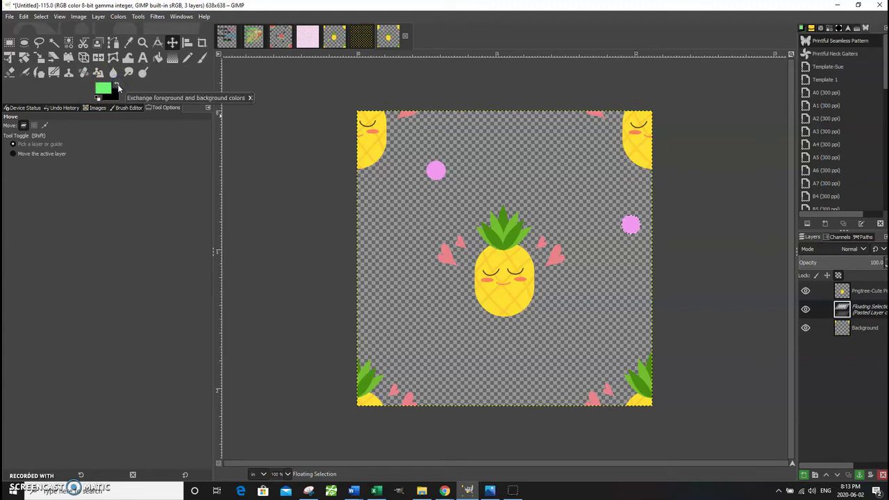
left_click(102, 91)
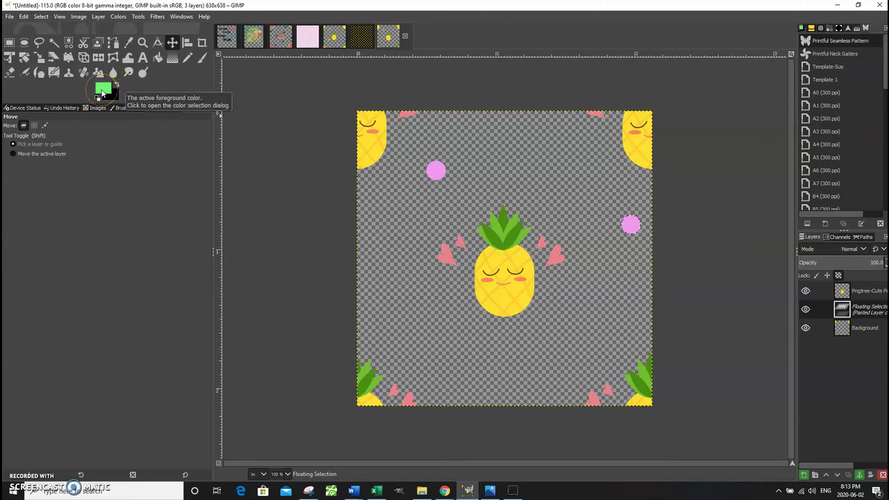
Step: Fill the selected dot near the tile's right edge with the green foreground color, and move a copy about 0.6 in left and 1 in down
left_click(23, 17)
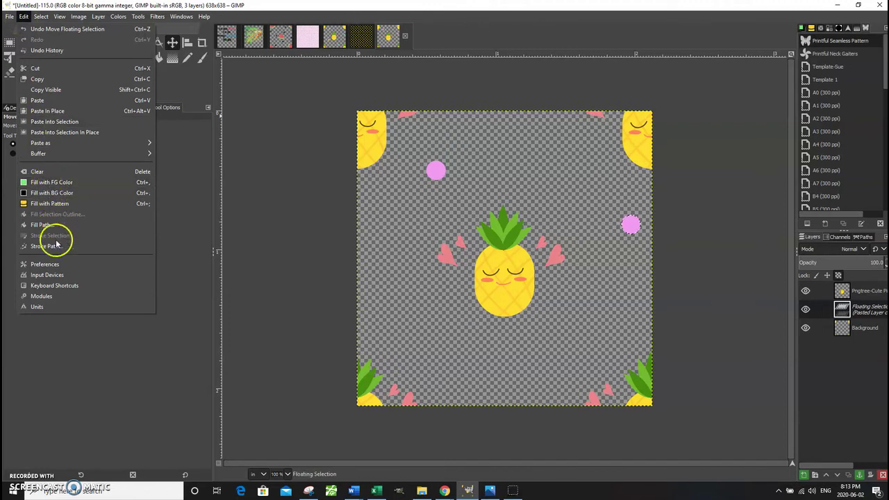
left_click(67, 185)
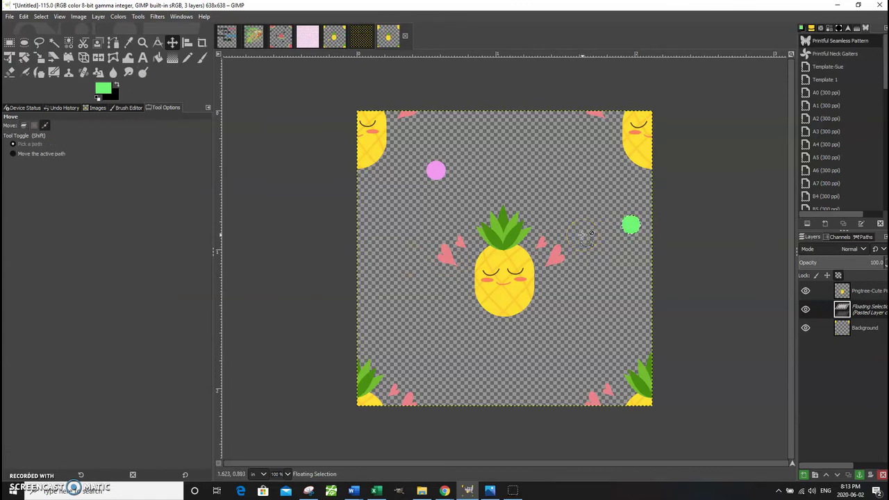
key("ctrl+c")
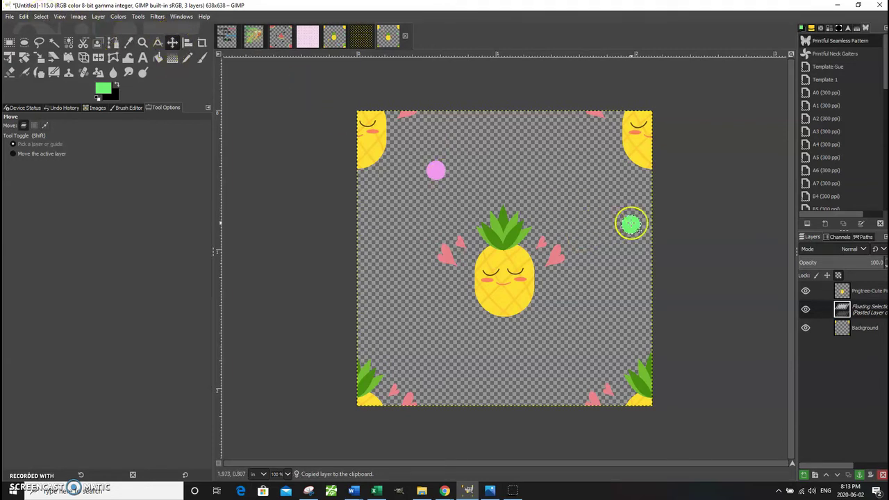
left_click_drag(631, 223, 551, 370)
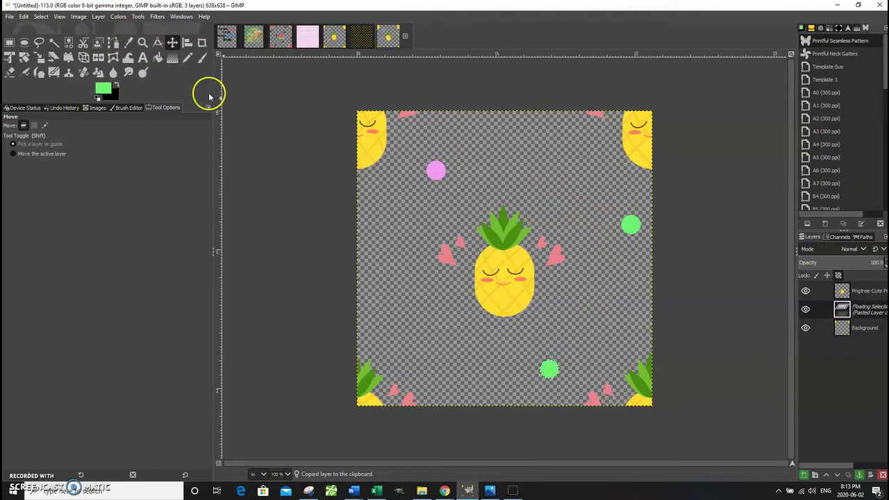
Step: Fill the lower dot with light blue as the foreground color, and move a copy about 0.9 in left and 0.4 in up
left_click(103, 88)
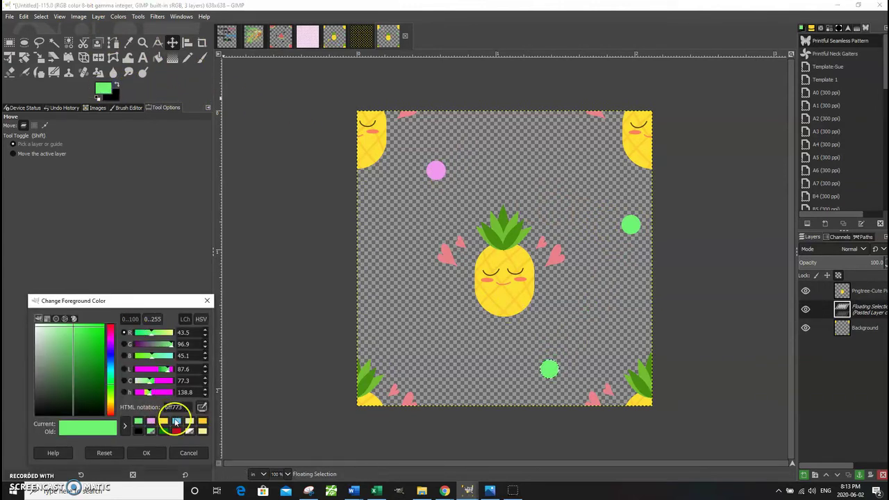
left_click(176, 421)
left_click(147, 453)
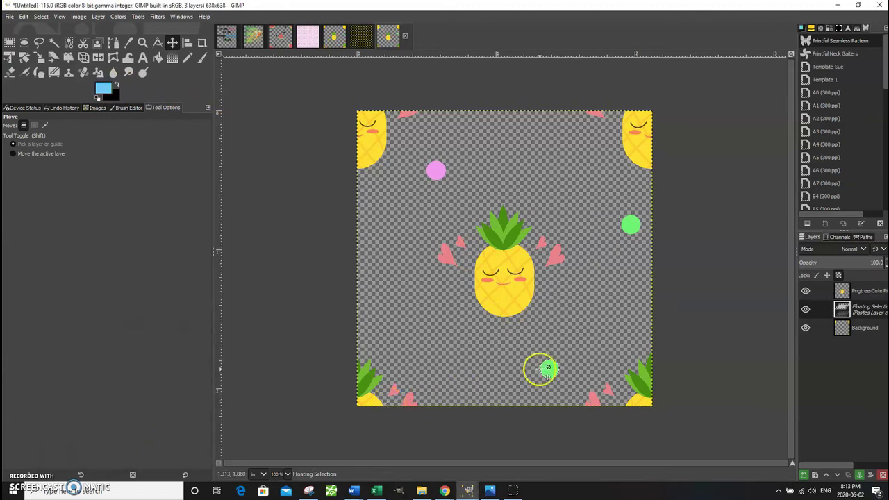
left_click(24, 16)
left_click(58, 184)
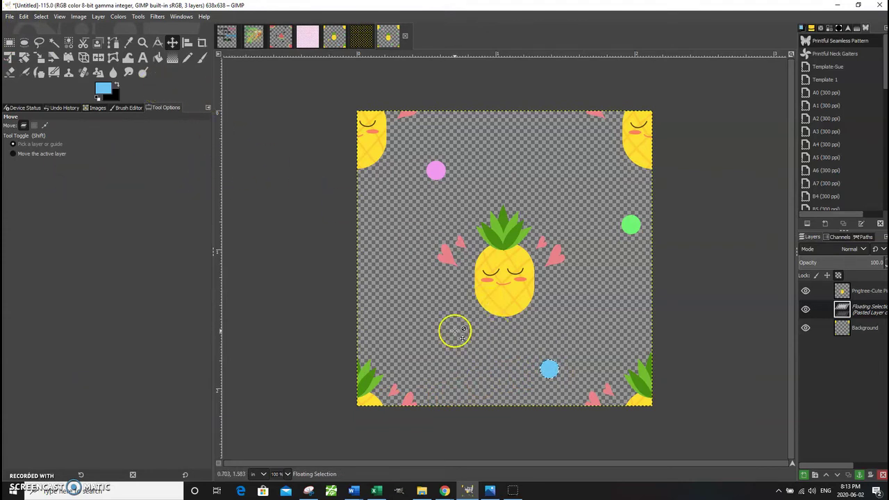
key("ctrl+c")
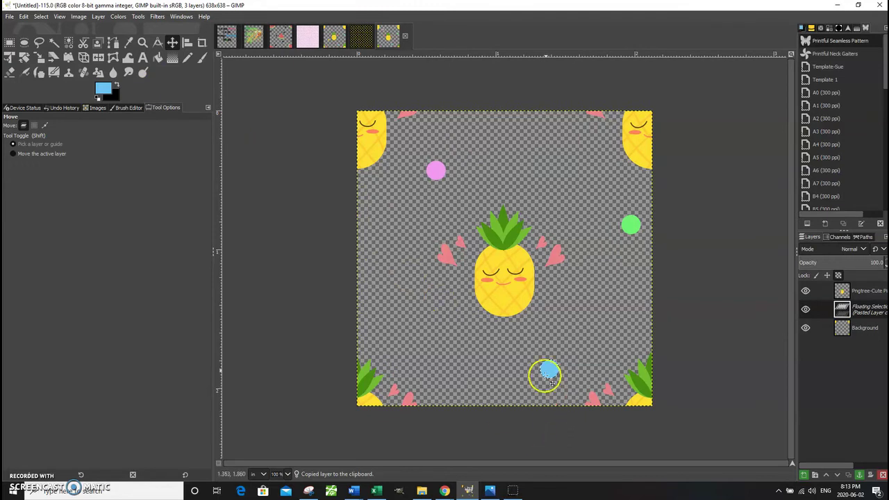
left_click_drag(550, 368, 428, 308)
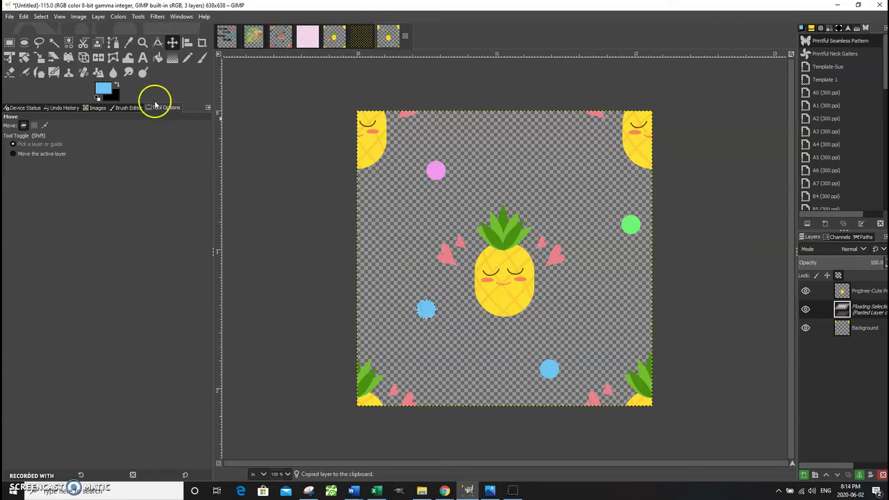
Step: Set the foreground color to yellow fde031 and fill the selected dot at the pineapple's lower left with it
left_click(103, 89)
left_click(177, 422)
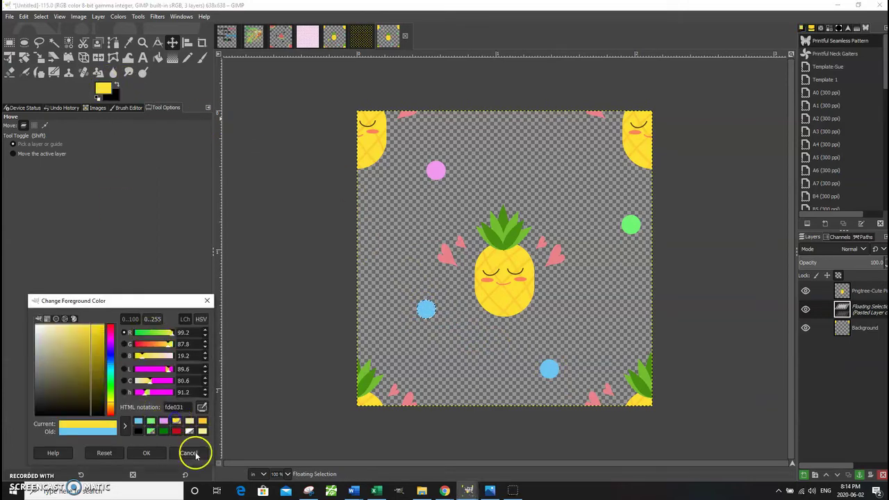
left_click(146, 453)
left_click(24, 16)
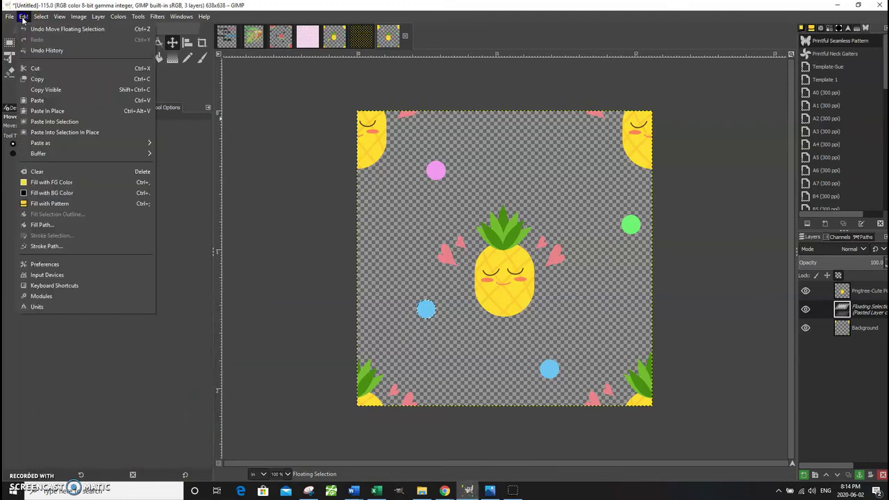
left_click(61, 182)
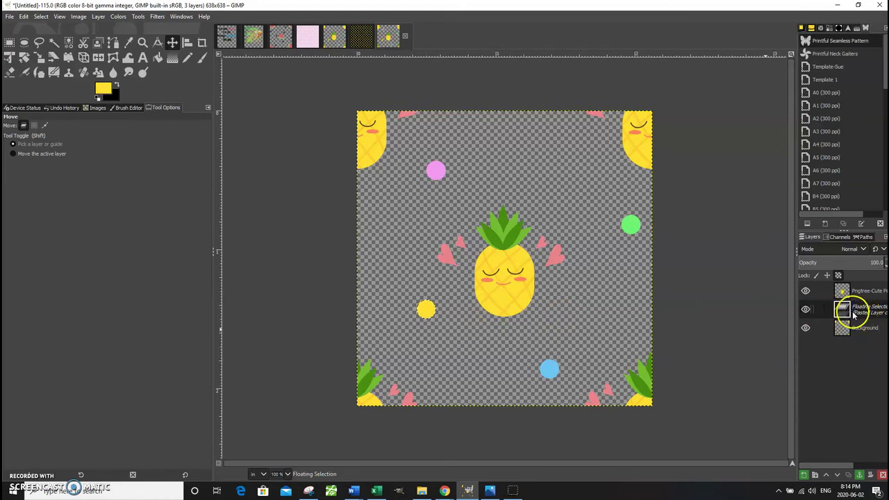
Step: Anchor the floating dot to the Background layer and merge the center pineapple layer down into it
left_click(860, 475)
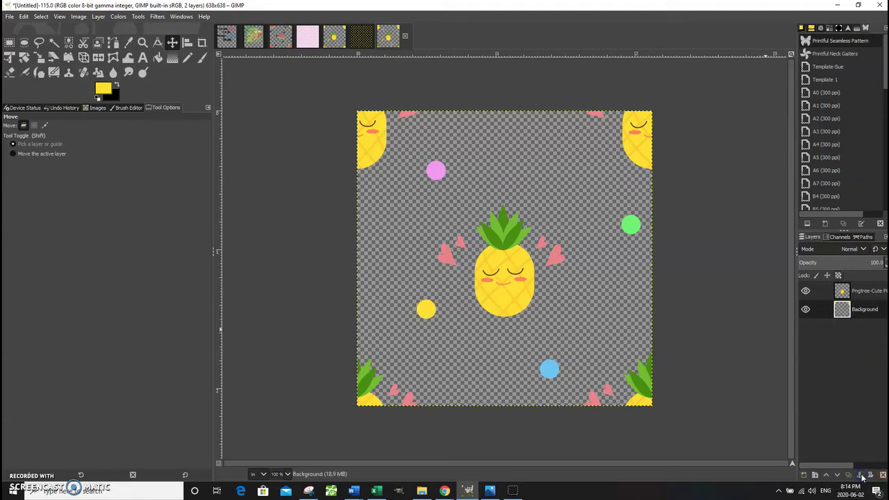
left_click(842, 292)
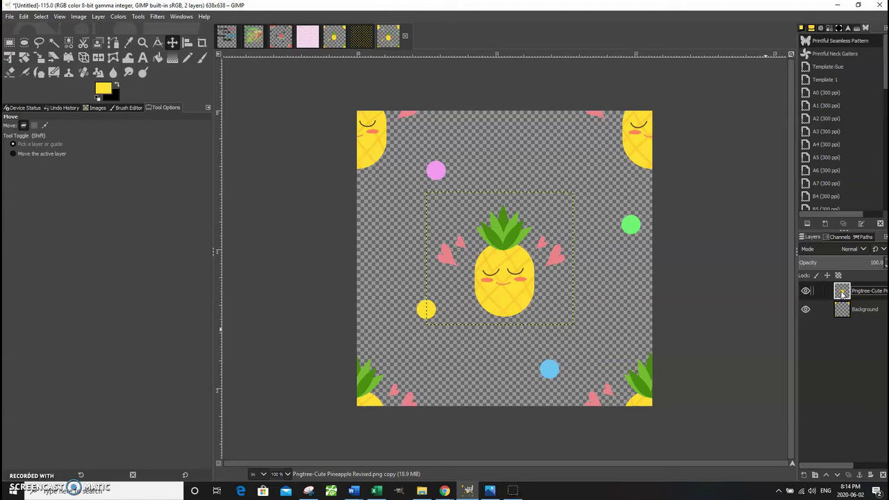
mouse_move(844, 292)
left_mouse_down()
mouse_move(853, 300)
mouse_move(842, 291)
left_mouse_up()
mouse_move(843, 289)
left_mouse_down()
mouse_move(452, 242)
mouse_move(857, 294)
left_mouse_up()
left_click(98, 16)
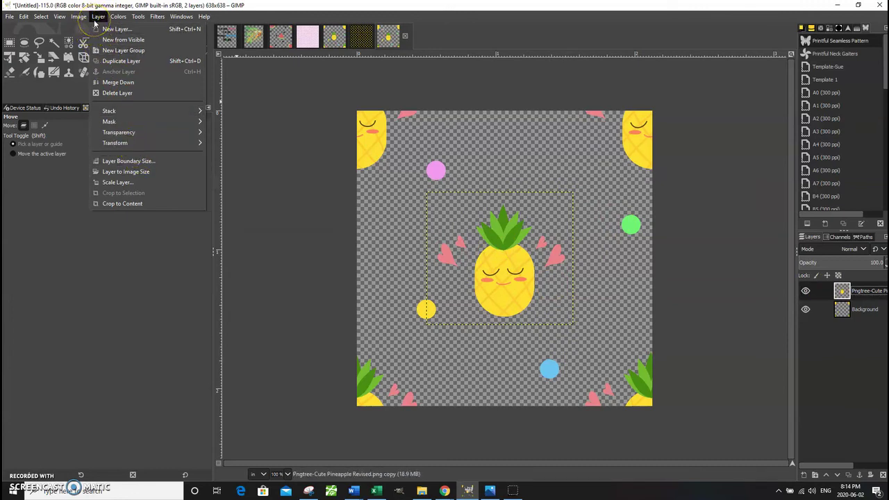
left_click(113, 82)
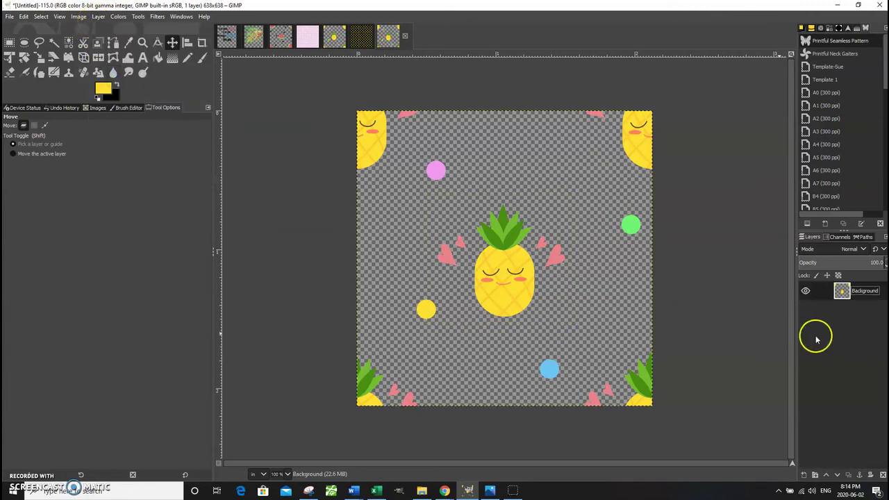
Step: Apply the Tile filter to the Background layer at 19 × 19 in, creating a new image
left_click(862, 290)
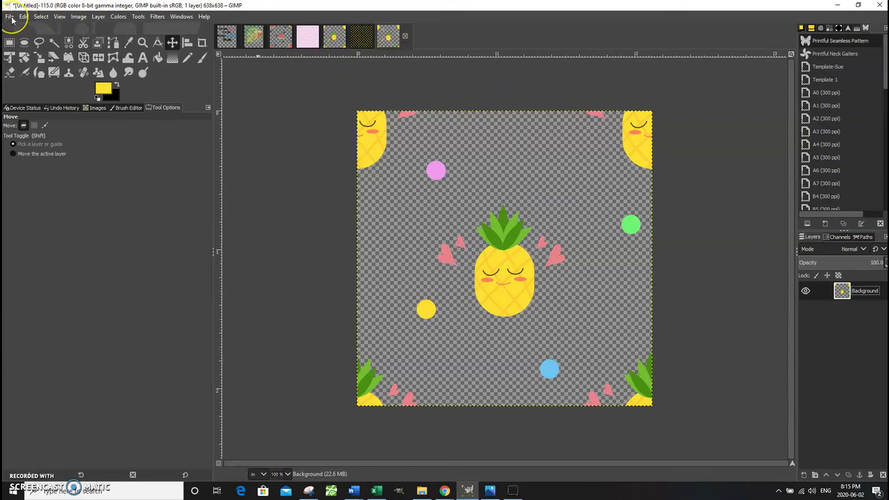
left_click(159, 17)
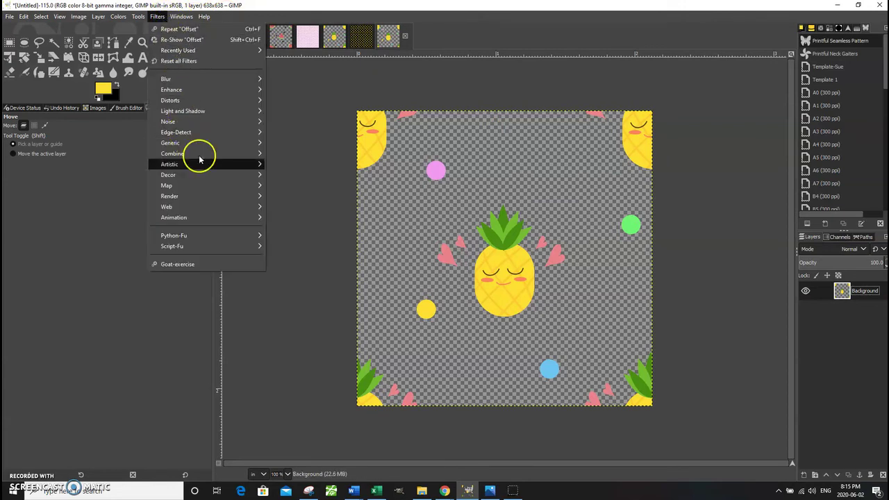
left_click(213, 185)
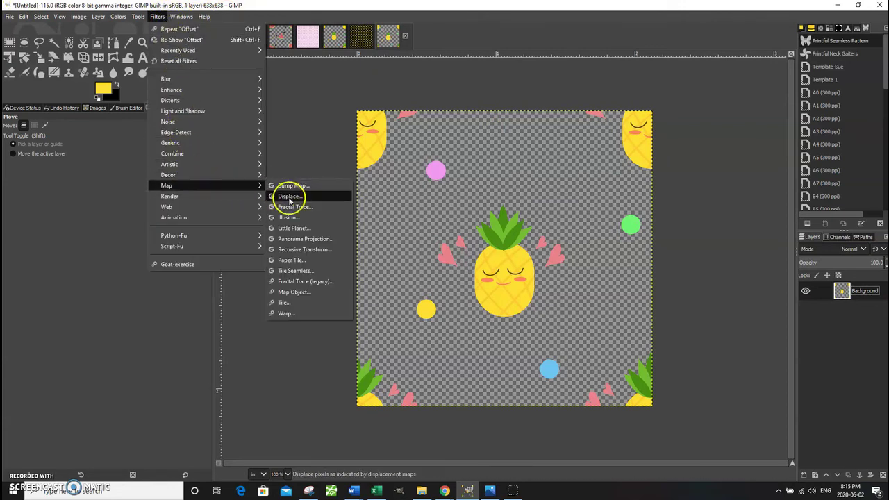
left_click(309, 302)
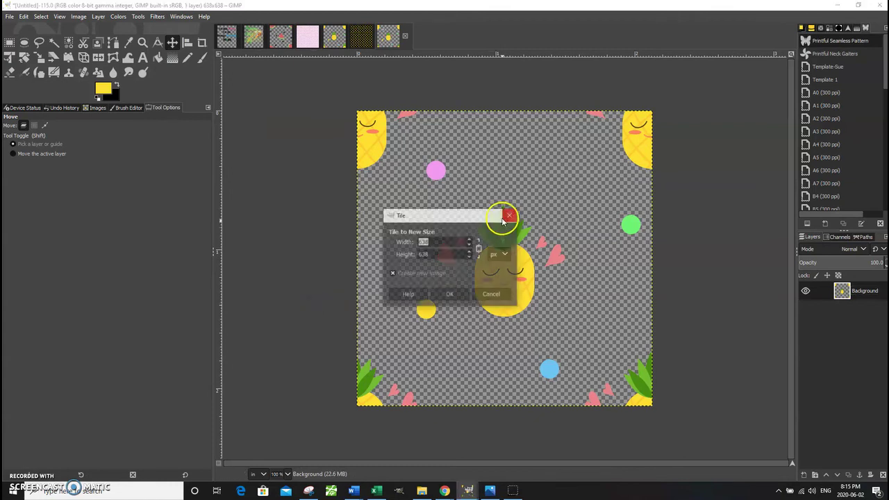
left_click(502, 255)
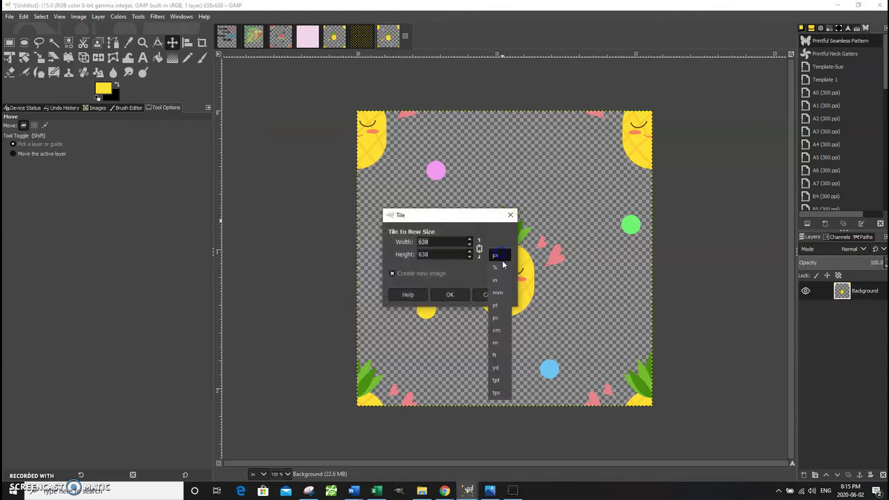
left_click(497, 280)
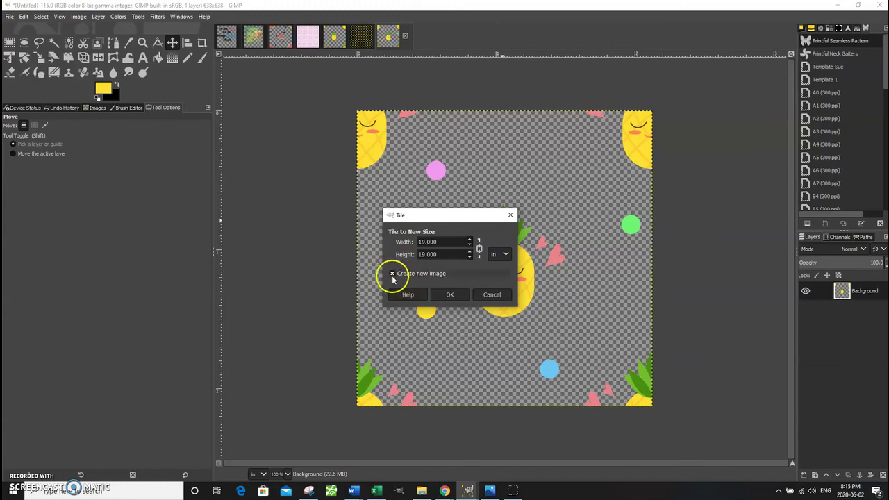
left_click(449, 296)
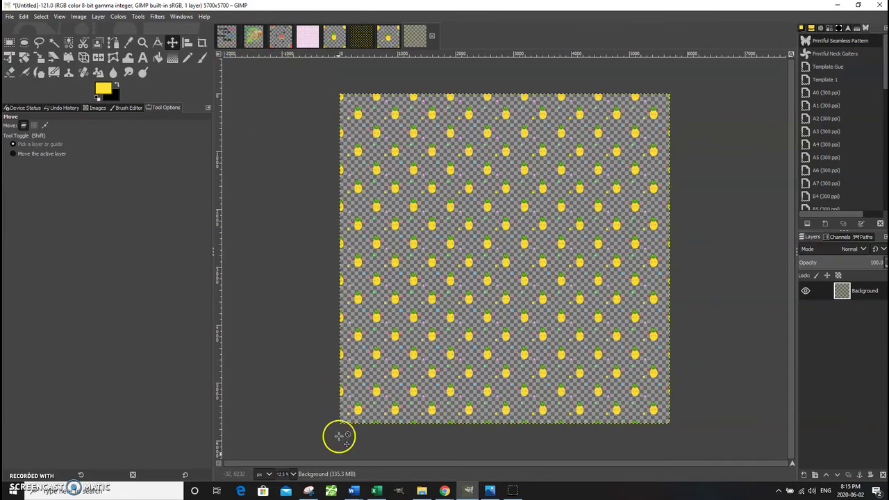
Step: Add a new 19 × 19 in layer filled with the black background color to the tiled image
left_click(293, 474)
left_click(292, 439)
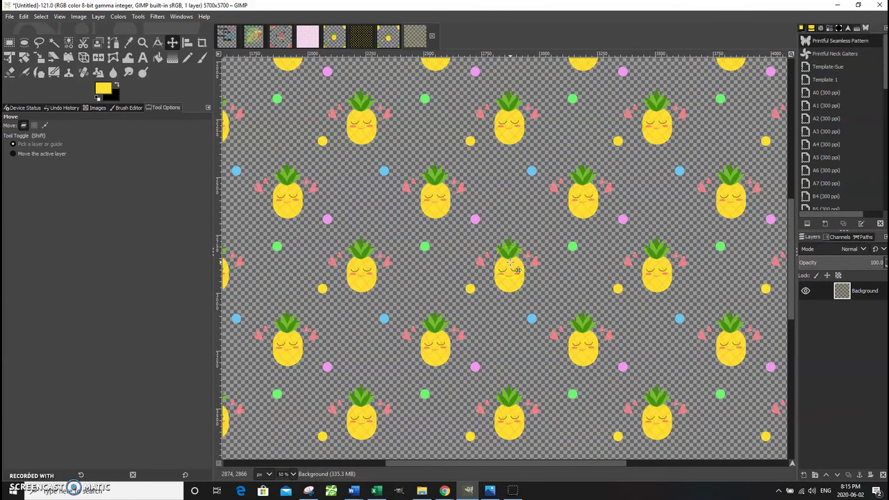
left_click(293, 473)
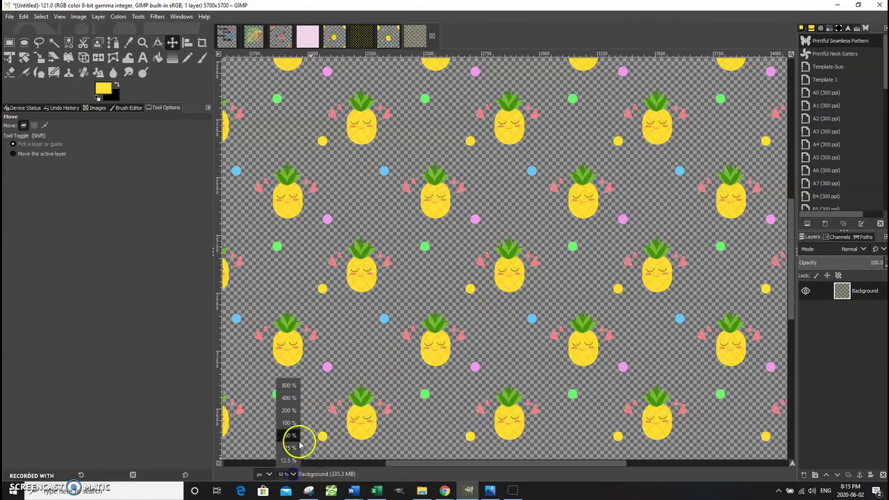
left_click(300, 446)
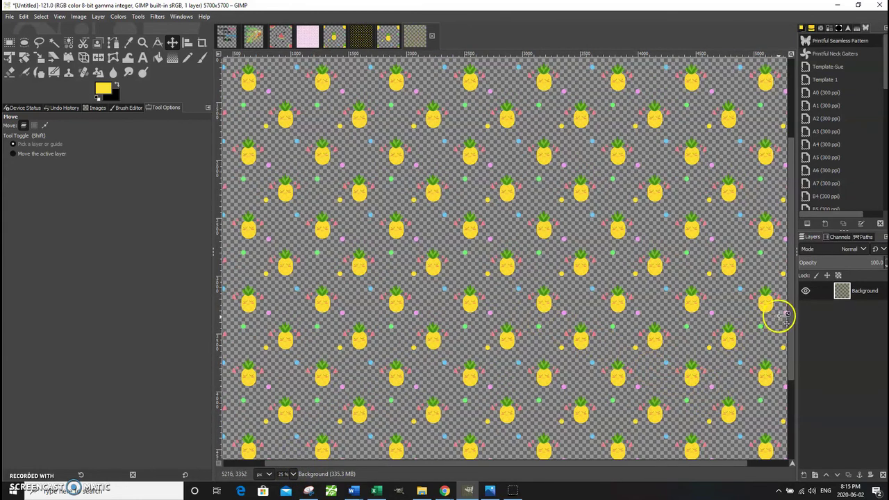
left_click(806, 476)
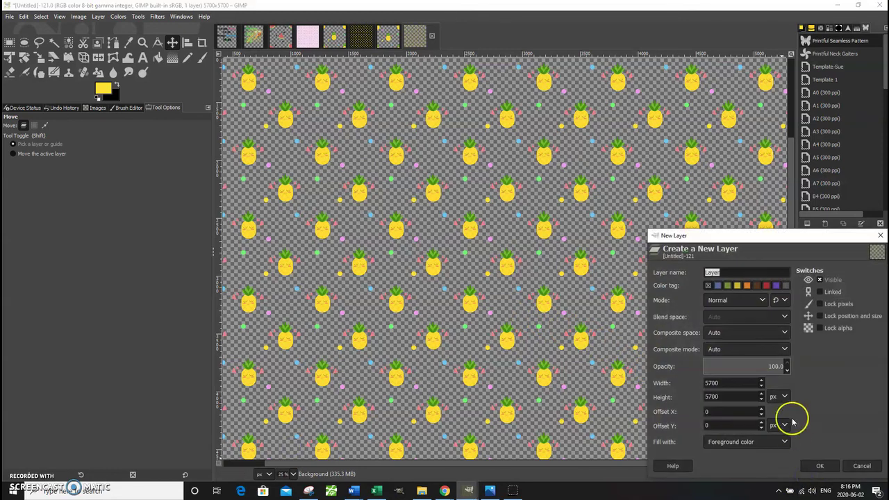
left_click(785, 397)
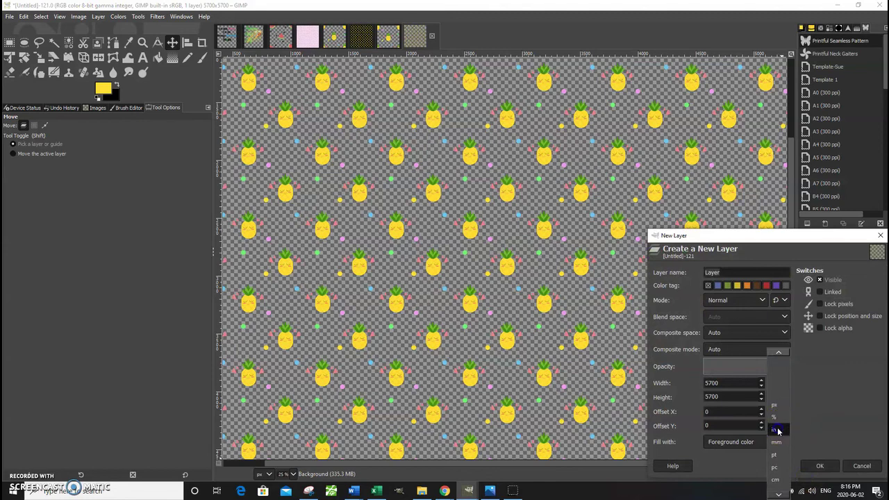
left_click(776, 430)
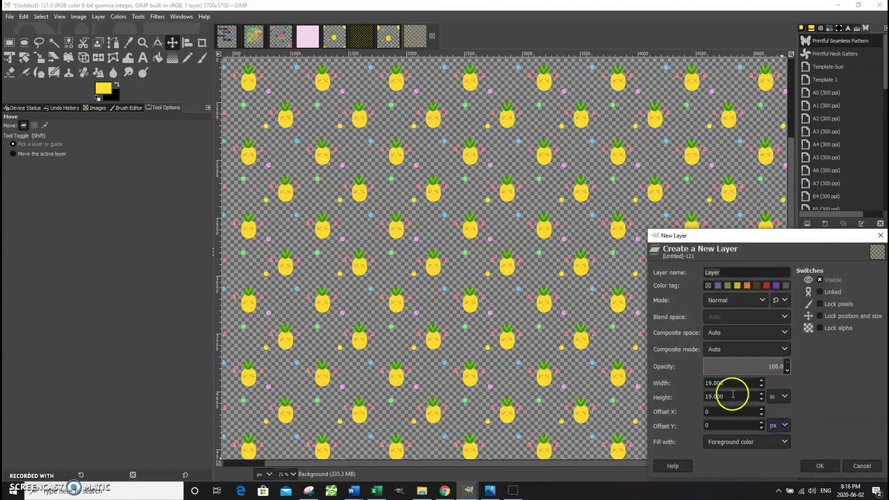
left_click(748, 446)
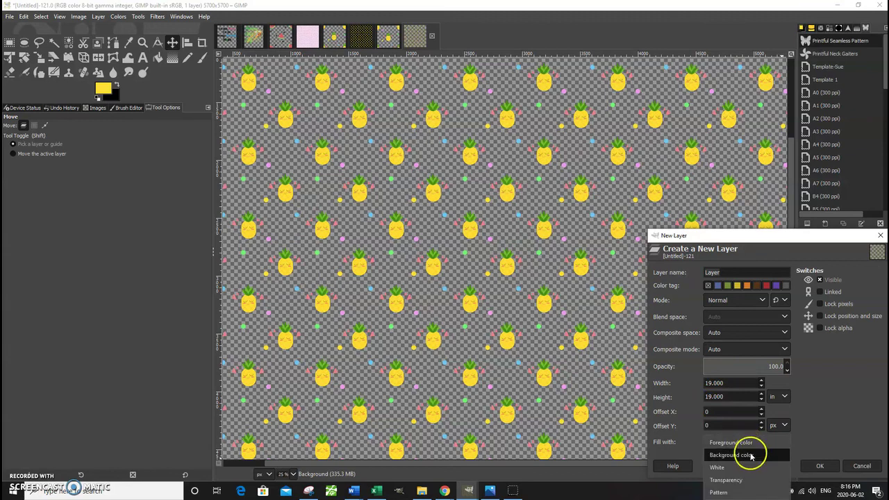
left_click(751, 455)
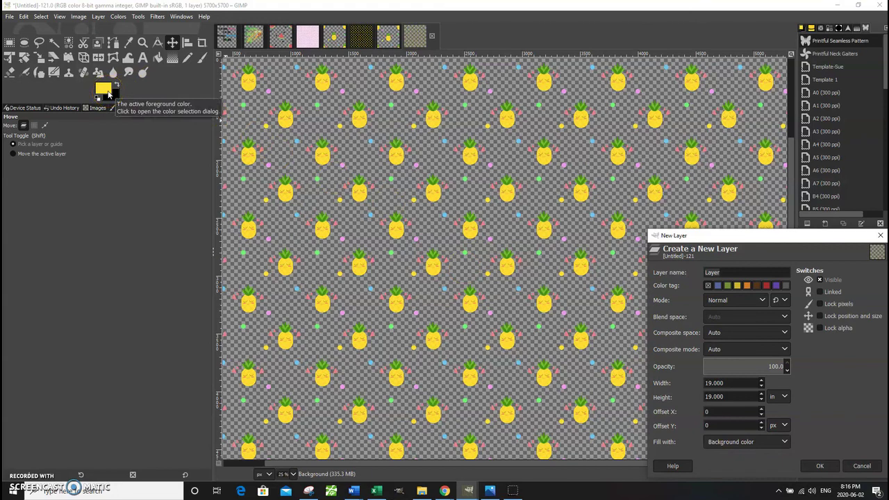
left_click(760, 443)
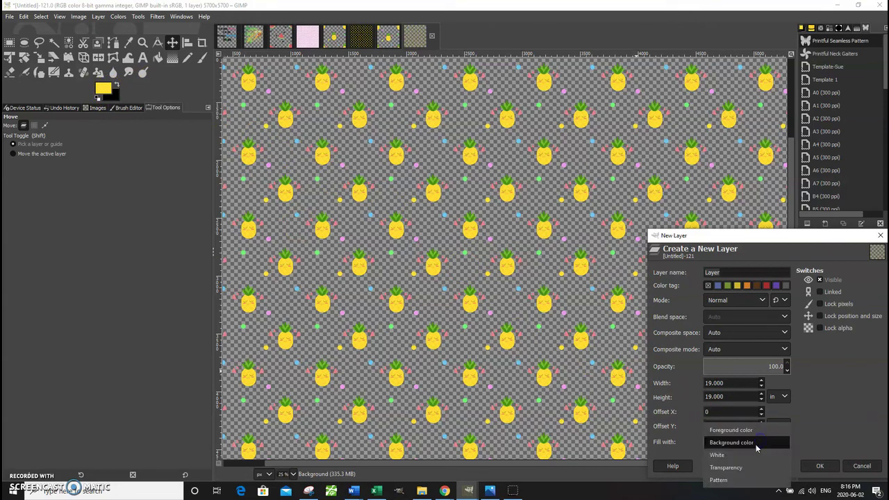
left_click(753, 443)
left_click(753, 443)
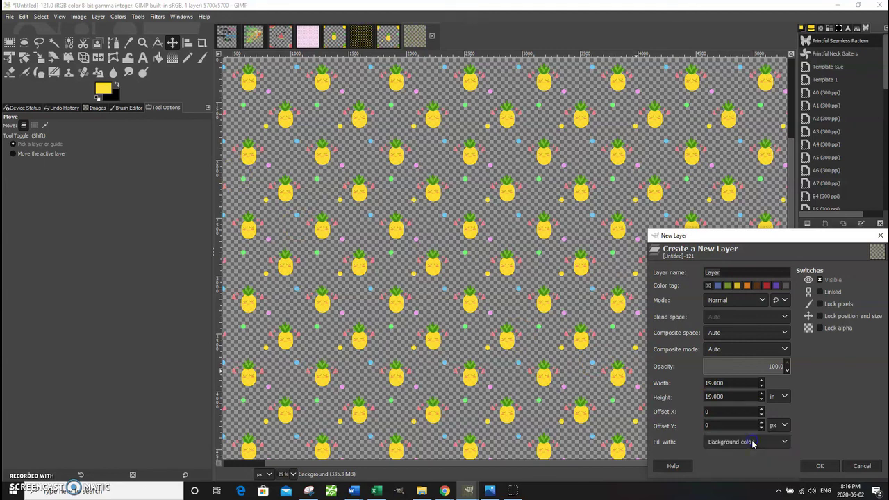
left_click(820, 466)
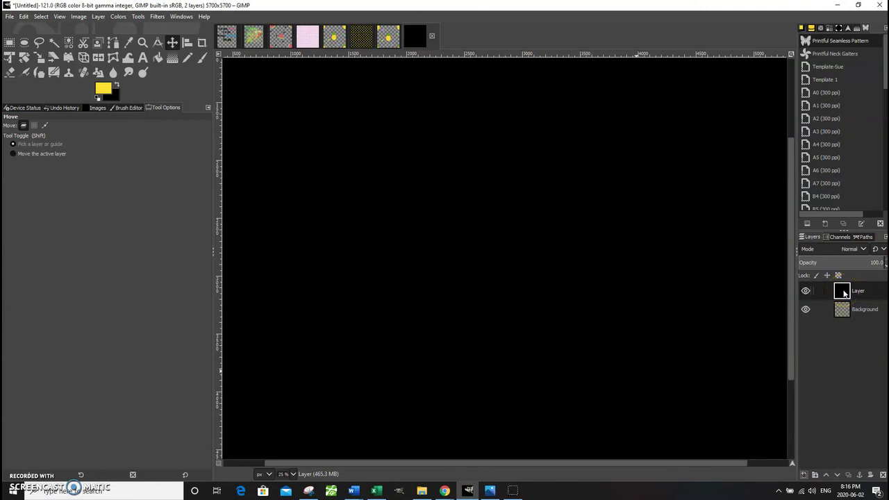
Step: Move the new black layer beneath the pineapple pattern layer
left_click(844, 294)
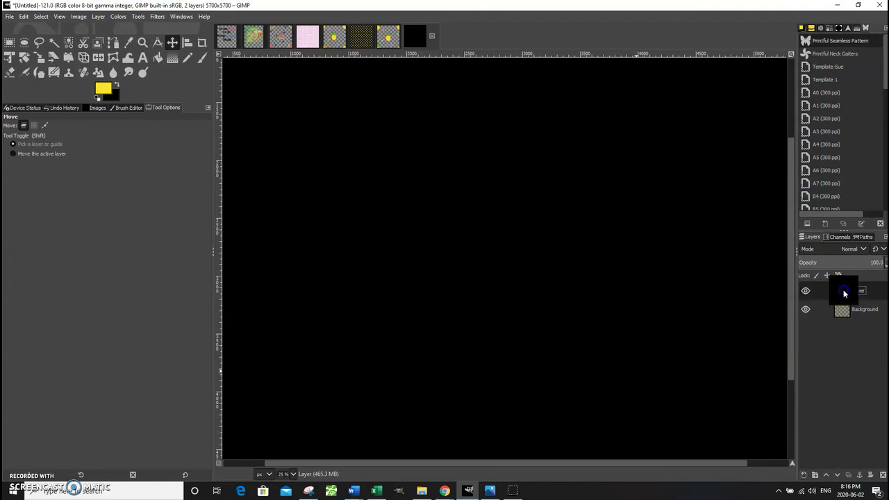
left_click_drag(845, 294, 840, 318)
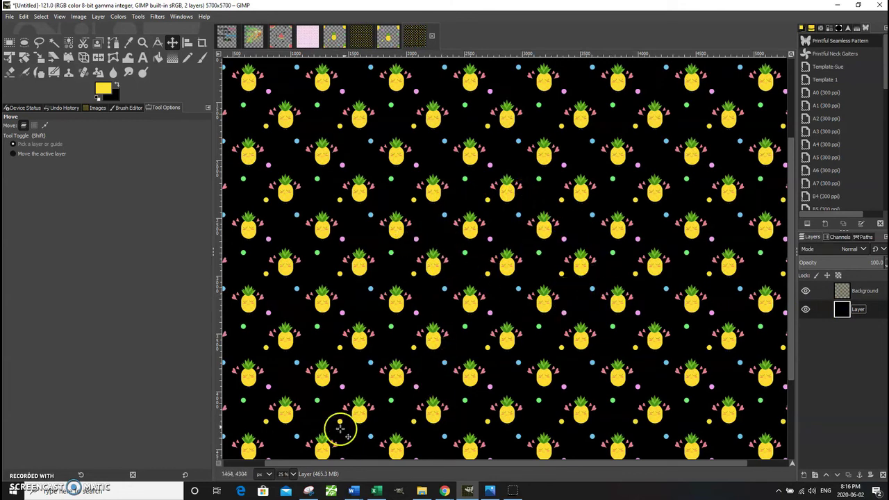
left_click(292, 474)
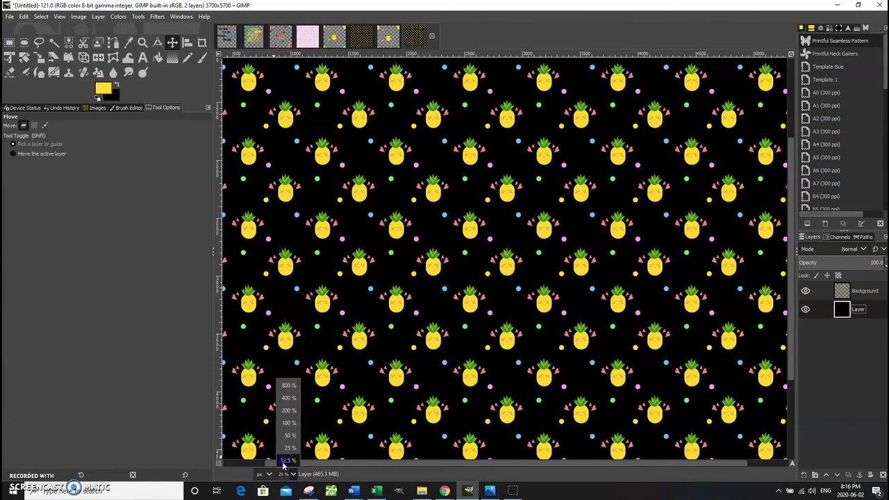